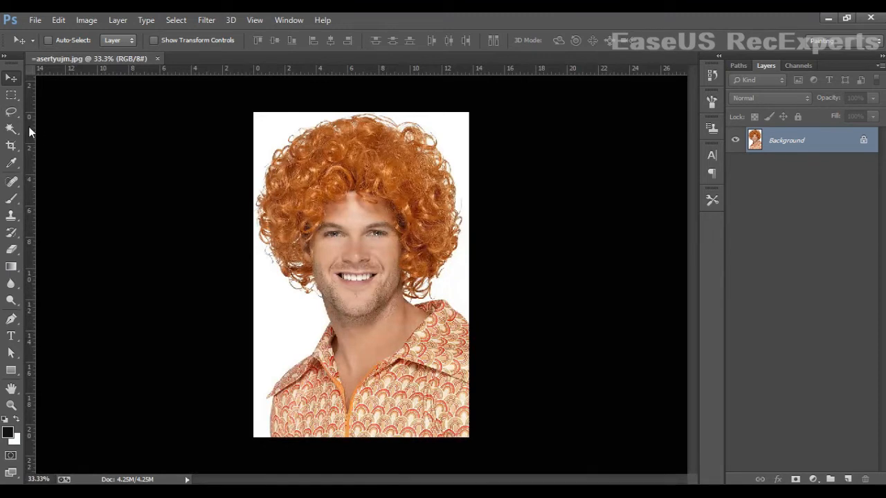
Step: Place two vertical and two horizontal guides along the four edges of the man's portrait
left_click_drag(30, 132, 255, 225)
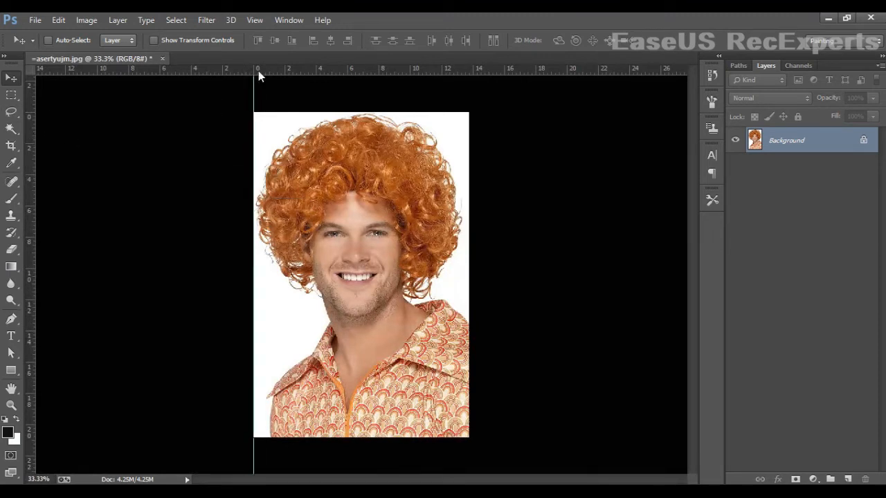
left_click_drag(258, 71, 223, 112)
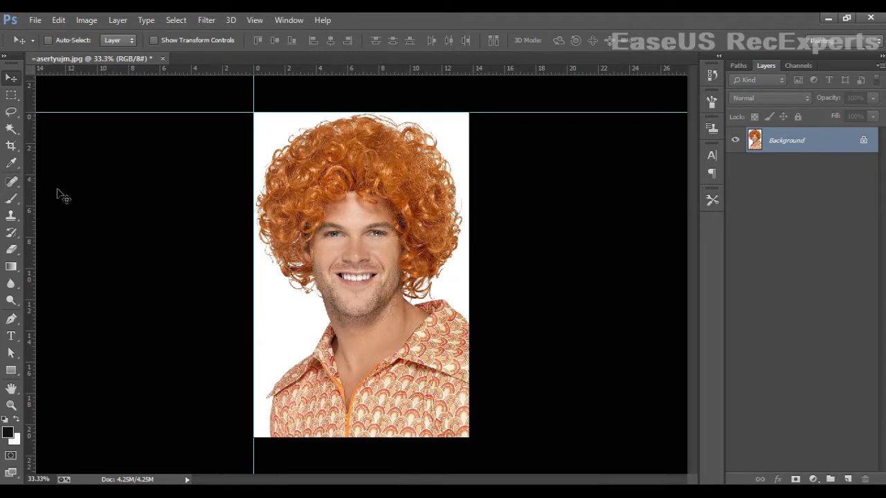
left_click_drag(36, 231, 469, 256)
left_click_drag(393, 71, 458, 440)
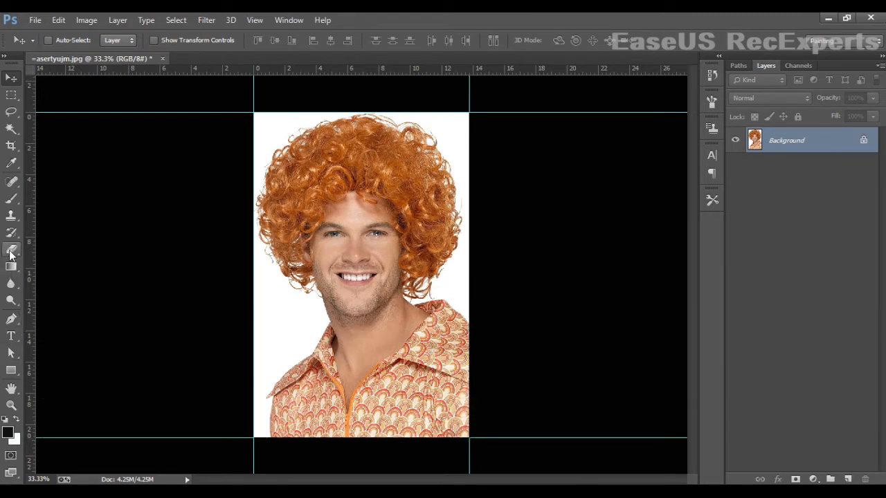
Step: Set up the Background Eraser with a 143 px brush, 100% hardness, Once sampling, Discontiguous limits and 30% tolerance
left_click_drag(10, 255, 47, 261)
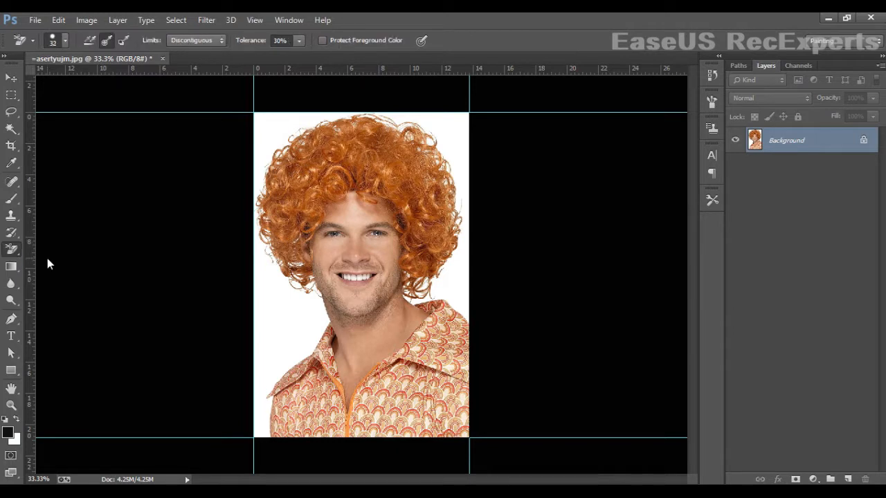
left_click(65, 40)
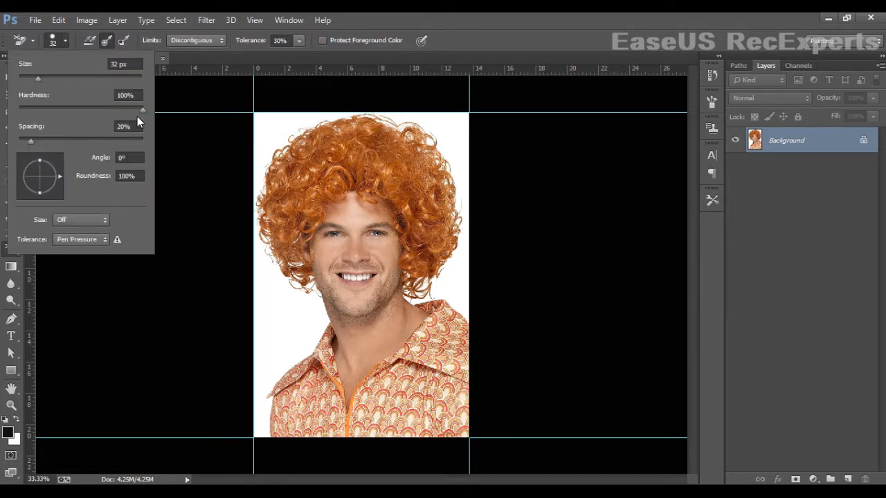
left_click_drag(81, 112, 162, 111)
left_click(51, 75)
left_click(95, 74)
left_click(111, 39)
left_click(87, 40)
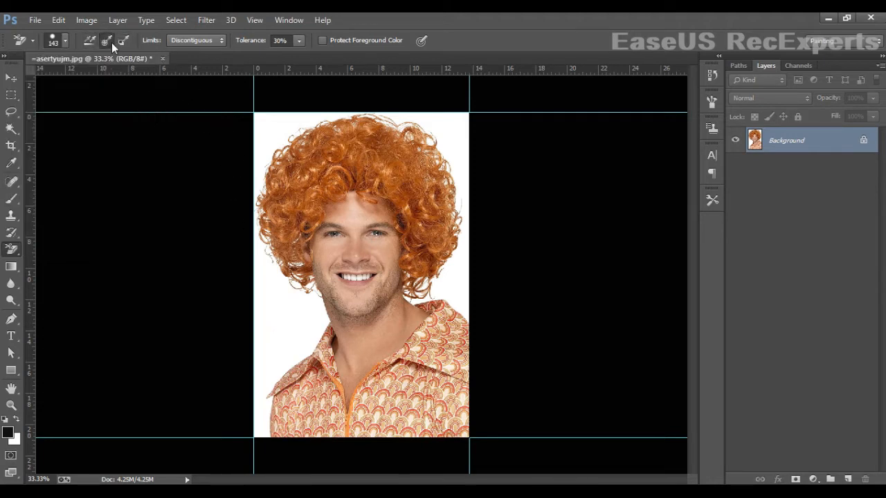
left_click(214, 40)
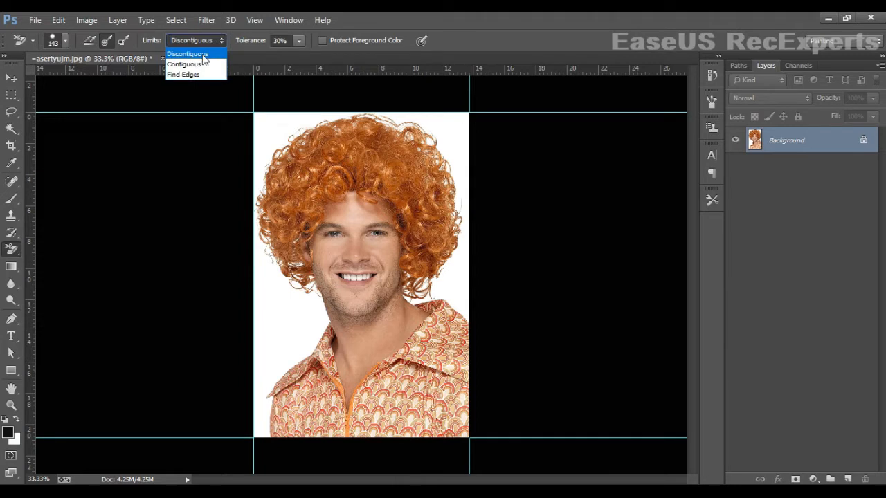
left_click(202, 54)
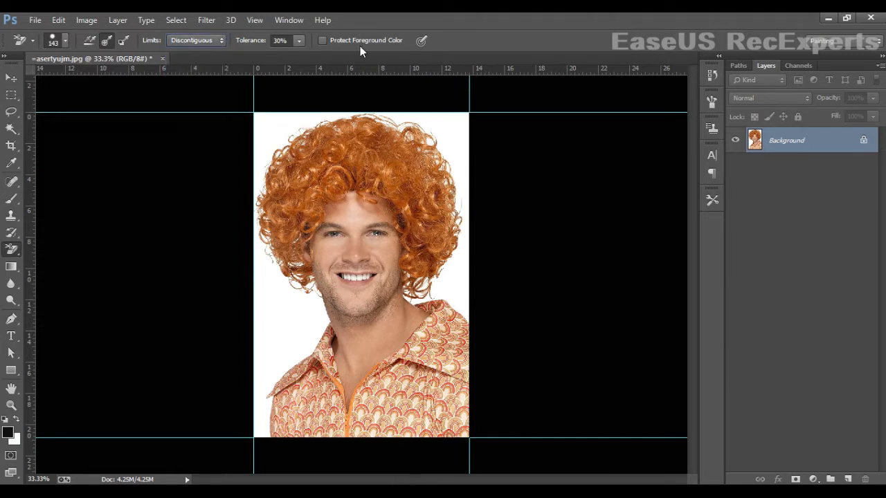
left_click(282, 42)
Step: Erase all the white background around the man's curly hair, neck and shoulders
left_click_drag(284, 333, 266, 229)
mouse_move(263, 181)
left_mouse_down()
mouse_move(266, 142)
mouse_move(283, 123)
mouse_move(259, 145)
mouse_move(321, 124)
mouse_move(419, 125)
left_mouse_up()
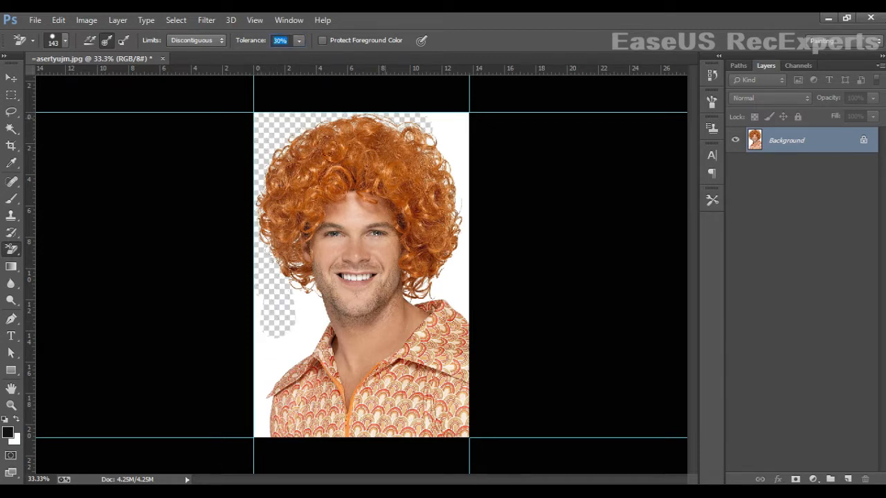
mouse_move(436, 165)
left_mouse_down()
mouse_move(438, 129)
mouse_move(457, 171)
mouse_move(456, 111)
mouse_move(449, 138)
mouse_move(482, 247)
mouse_move(492, 155)
mouse_move(480, 293)
mouse_move(461, 258)
mouse_move(425, 292)
left_mouse_up()
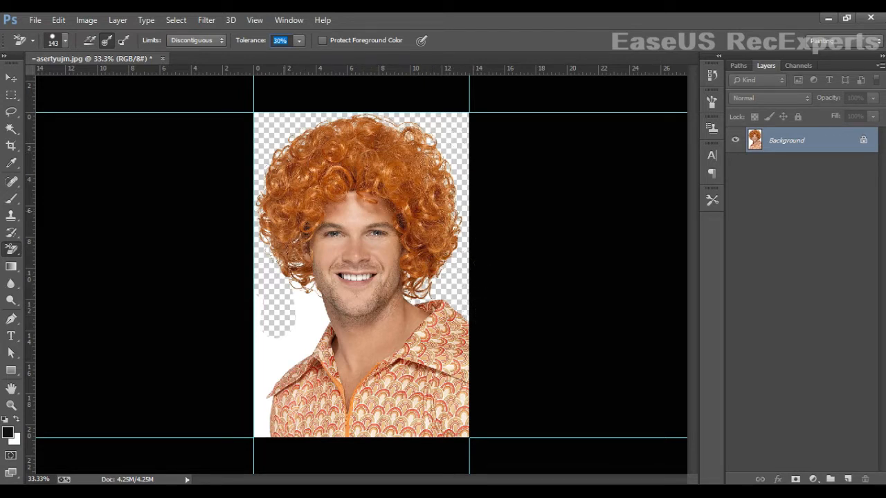
mouse_move(303, 263)
left_mouse_down()
mouse_move(317, 296)
mouse_move(311, 333)
mouse_move(296, 349)
mouse_move(323, 319)
mouse_move(296, 360)
mouse_move(318, 281)
mouse_move(297, 231)
mouse_move(260, 346)
mouse_move(270, 355)
mouse_move(263, 370)
mouse_move(284, 444)
mouse_move(255, 408)
left_mouse_up()
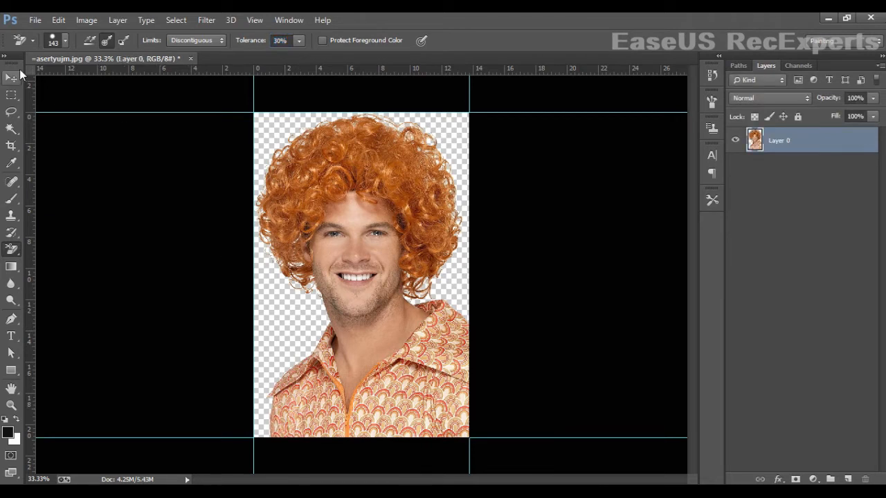
left_click(11, 77)
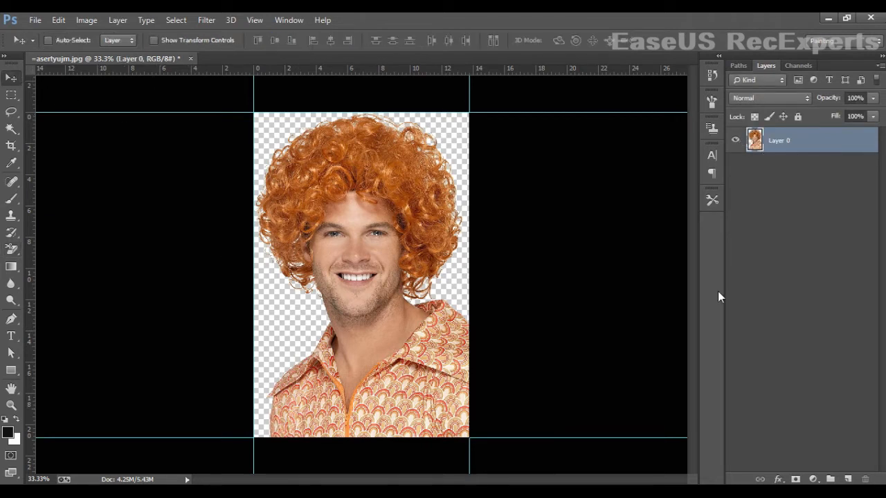
left_click(797, 480)
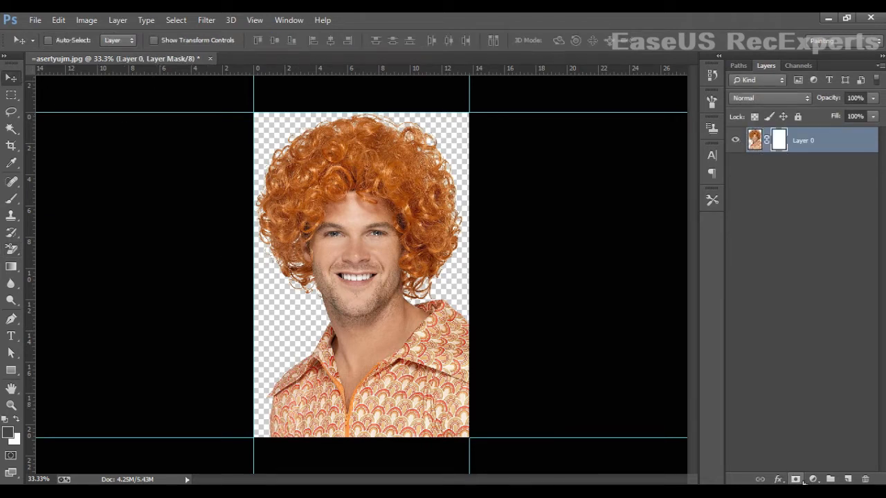
key("ctrl+z")
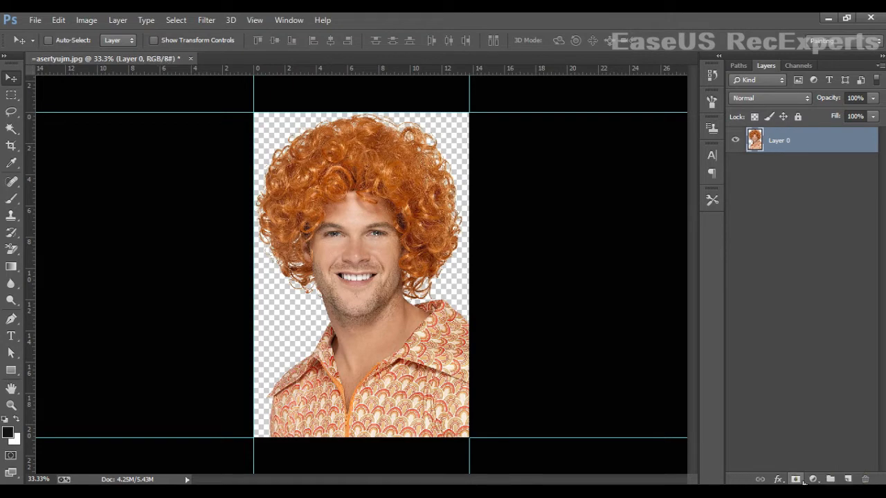
Step: Add a Solid Color fill layer in pale yellow f9ea99 and place it beneath the cut-out portrait layer
left_click(813, 479)
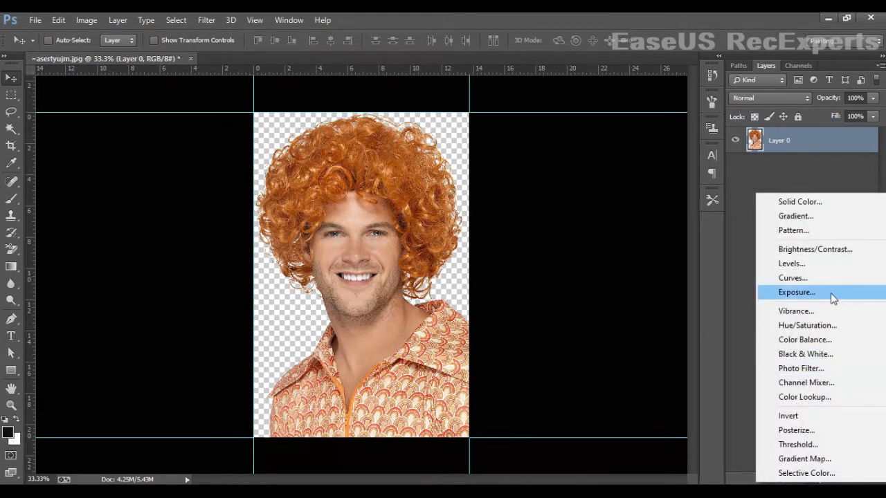
left_click(814, 202)
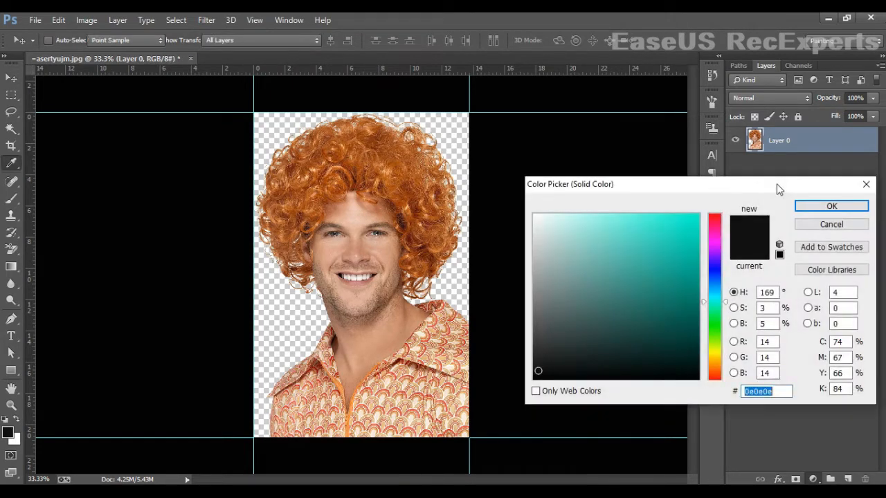
left_click(713, 357)
left_click(598, 219)
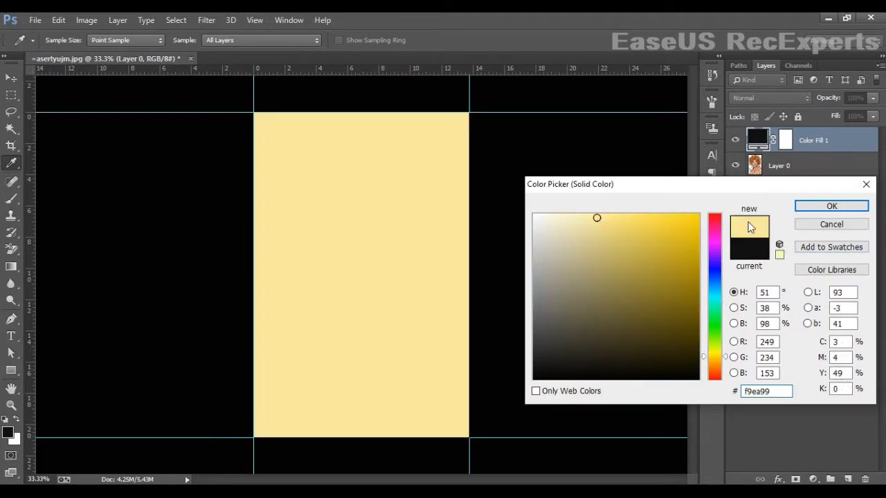
left_click(820, 205)
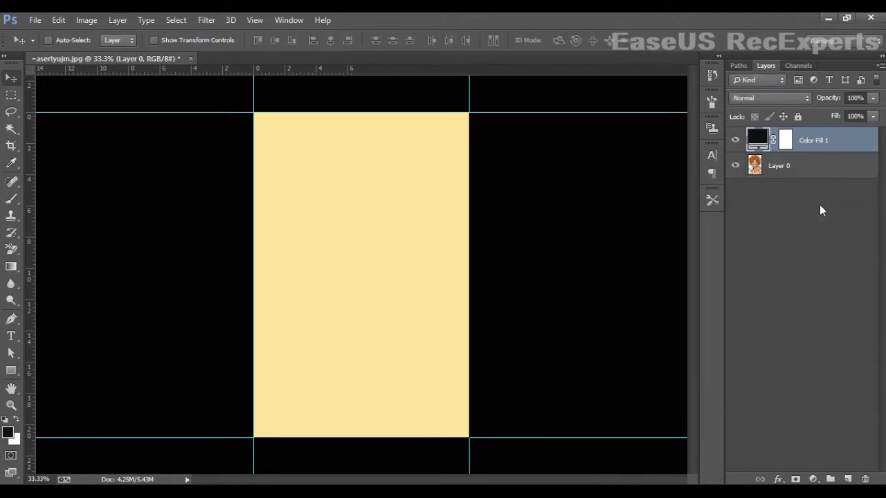
left_click_drag(836, 140, 840, 177)
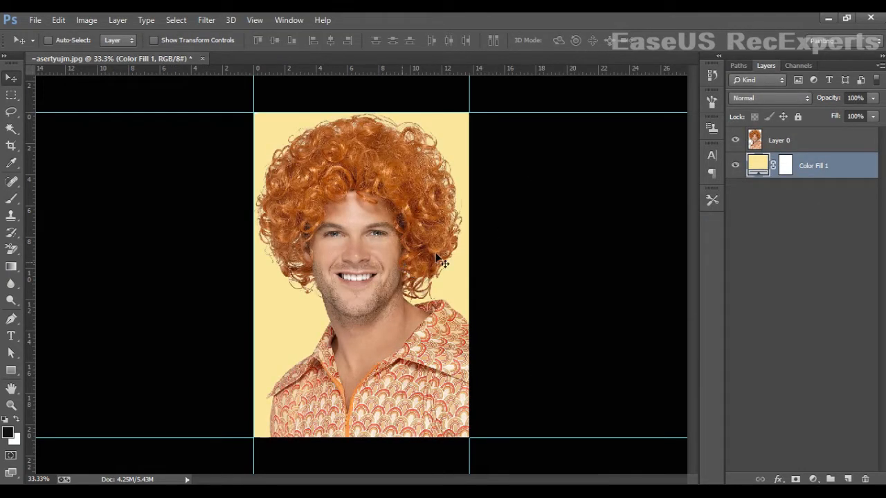
Step: Recolor the solid fill layer behind the man to white
double_click(757, 165)
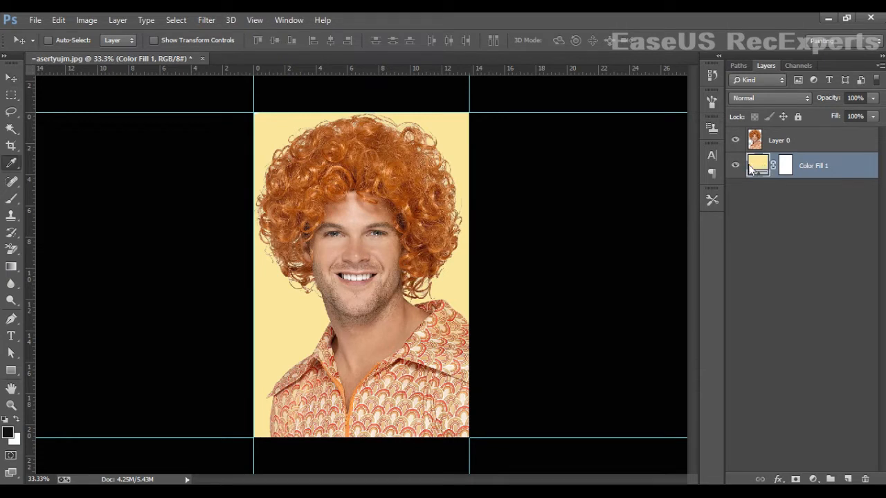
left_click(534, 216)
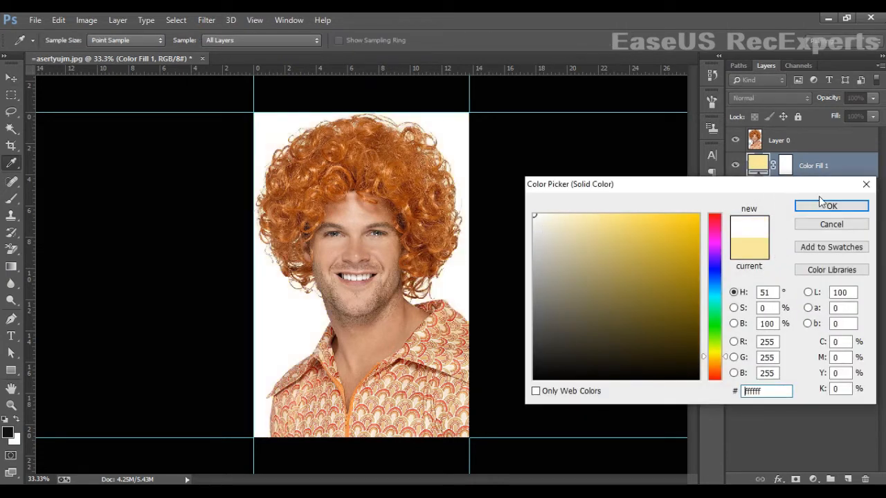
left_click_drag(540, 275, 534, 215)
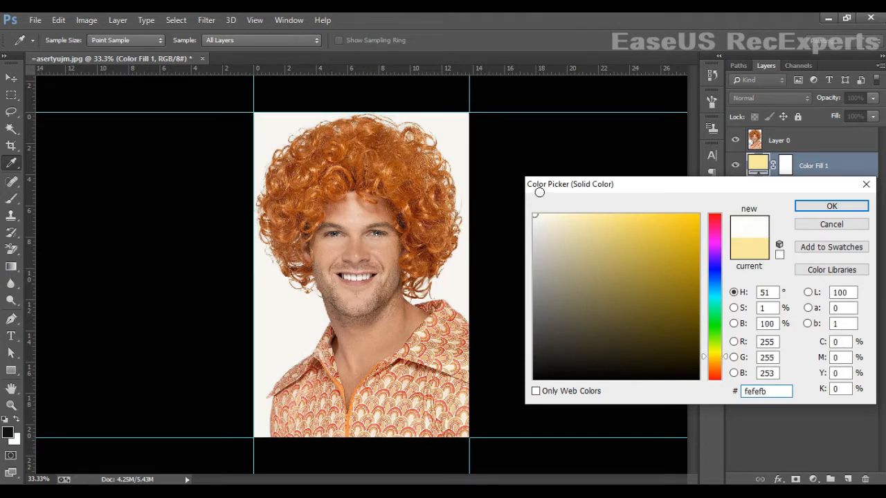
left_click(814, 209)
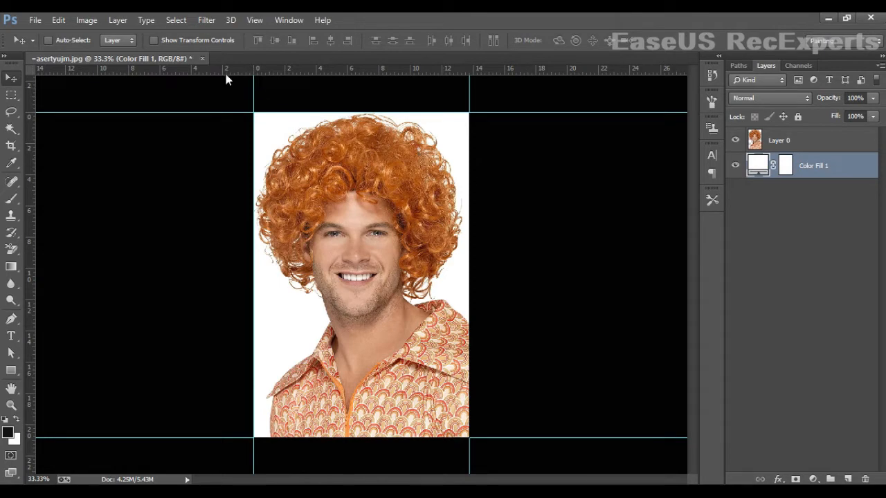
Step: Close the man's portrait without saving, and open dfghjkh.jpg as a docked document
left_click(202, 58)
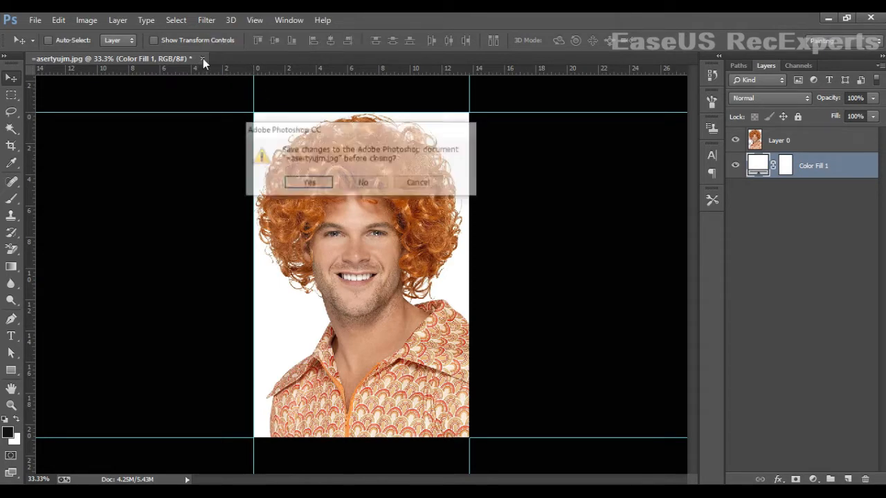
left_click(366, 182)
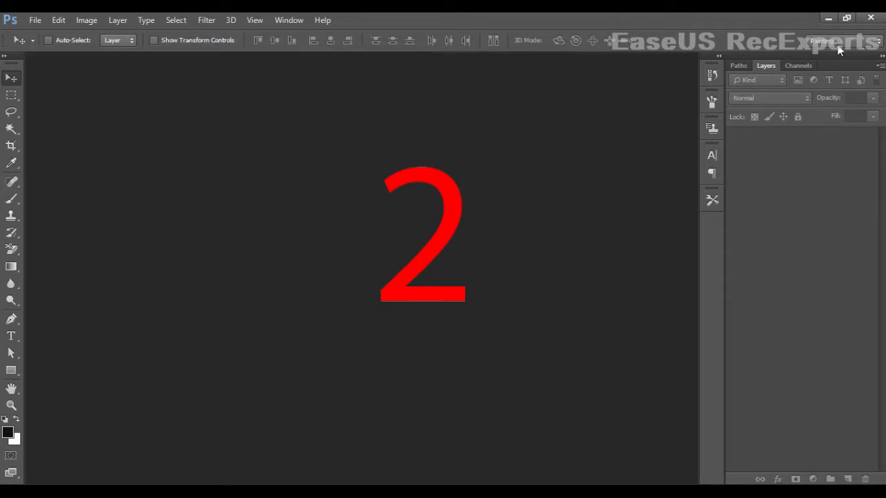
left_click(824, 16)
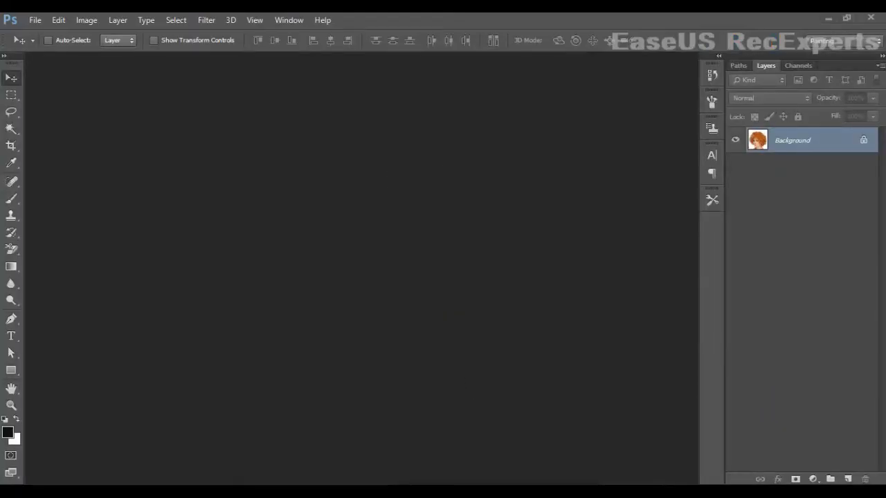
left_click(204, 456)
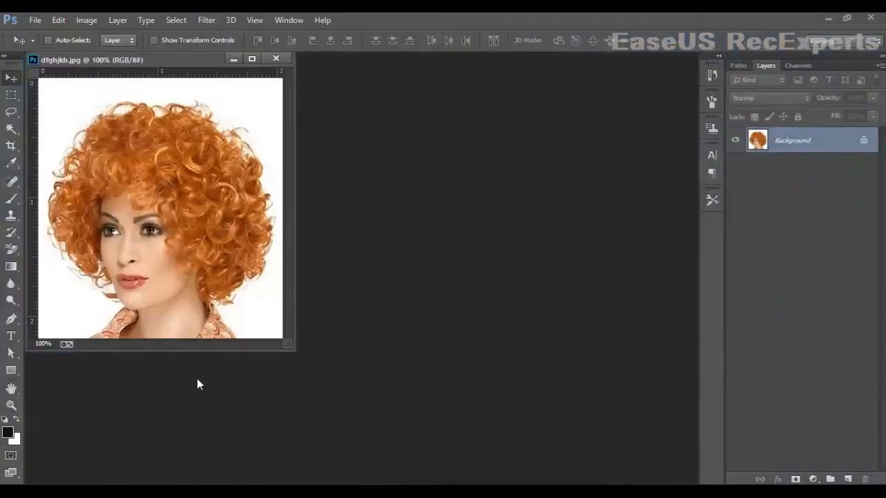
left_click_drag(162, 61, 286, 56)
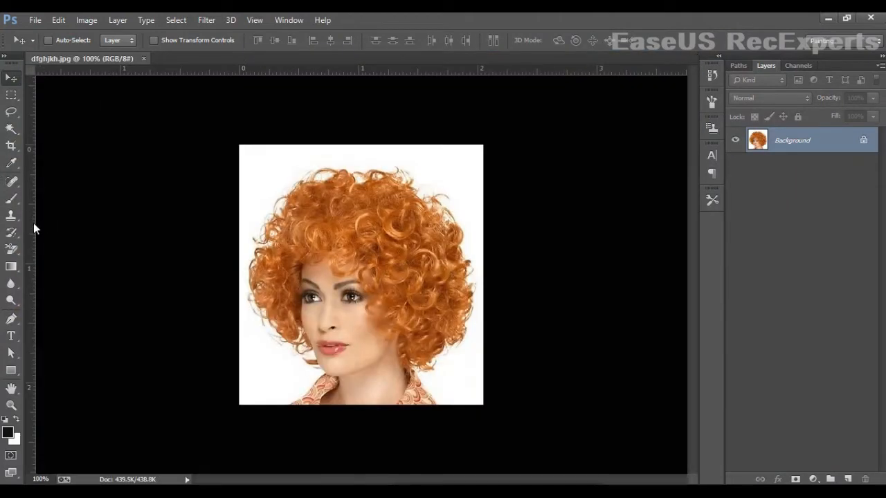
Step: Place guides along all four edges of the woman's portrait
left_click_drag(32, 225, 238, 263)
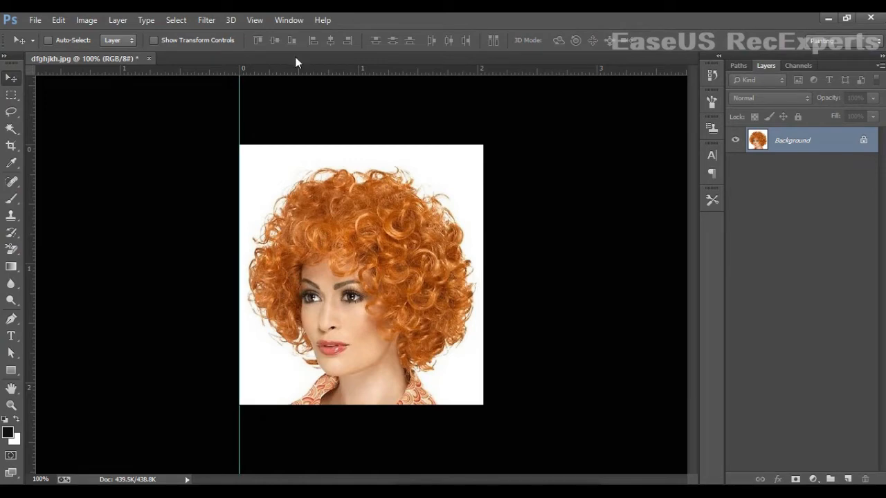
left_click_drag(295, 58, 297, 145)
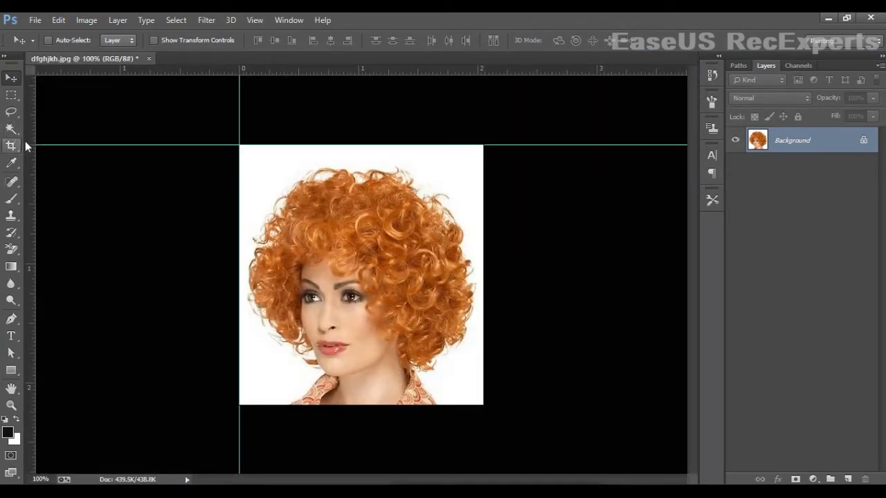
left_click_drag(26, 142, 484, 220)
left_click_drag(456, 67, 510, 406)
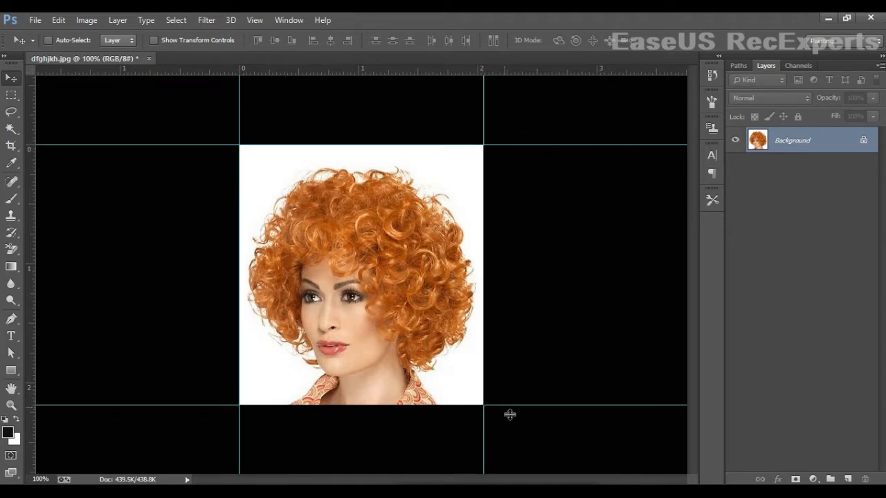
Step: Erase the white background all around the curly-haired woman using the Background Eraser with a 53 px brush
left_click(11, 250)
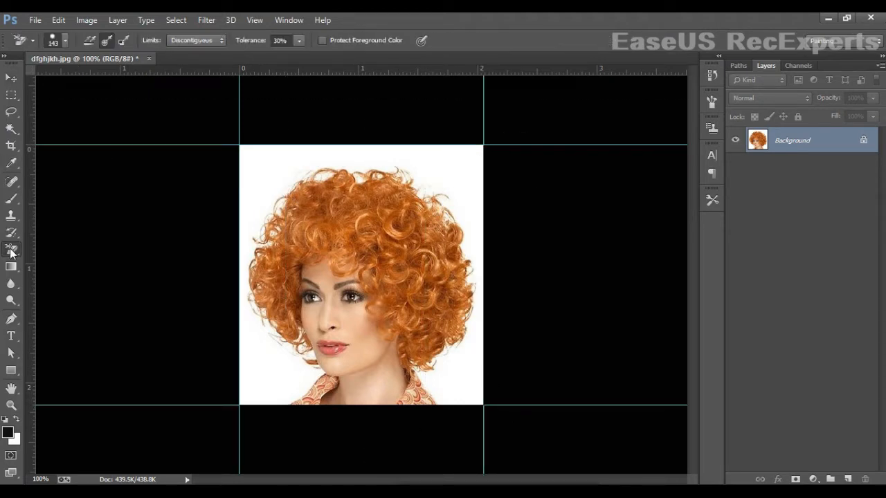
left_click(278, 344)
right_click(278, 344)
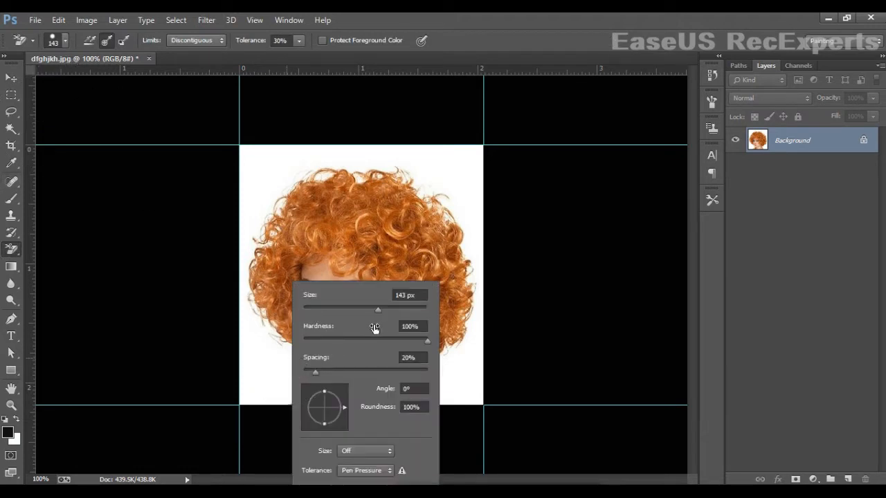
left_click_drag(376, 309, 354, 309)
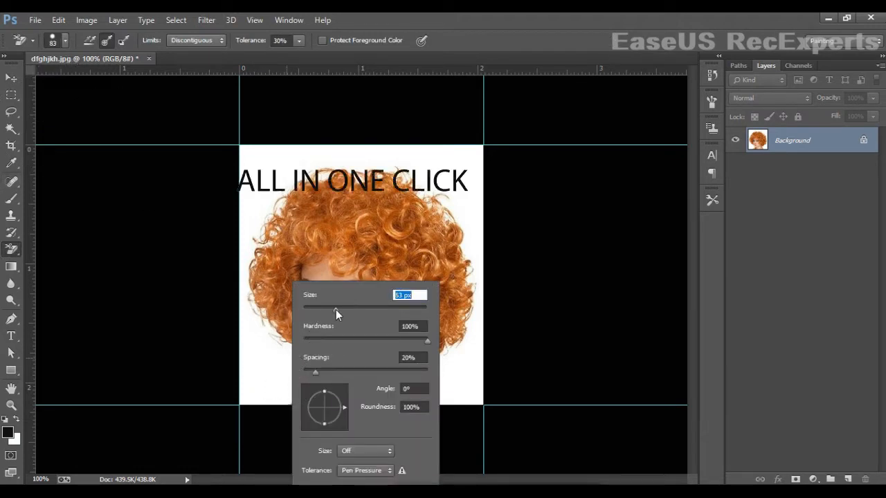
mouse_move(271, 386)
left_mouse_down()
mouse_move(262, 376)
mouse_move(259, 460)
mouse_move(306, 379)
left_mouse_up()
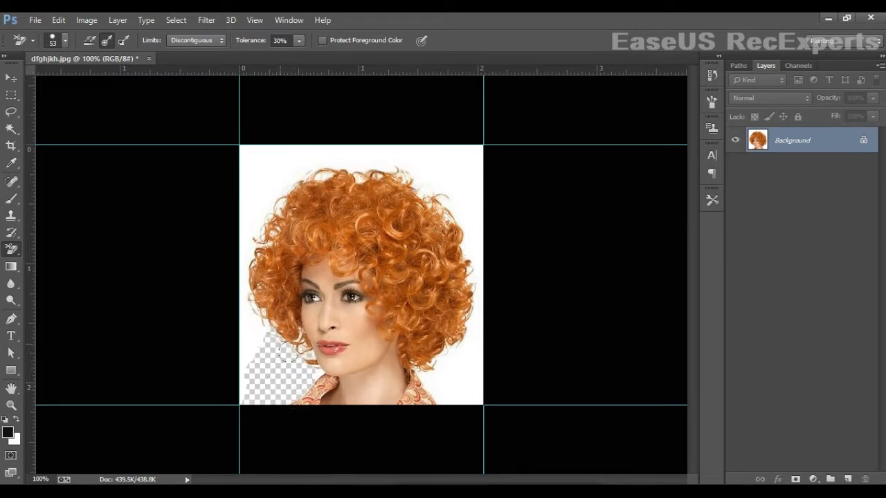
mouse_move(283, 347)
left_mouse_down()
mouse_move(254, 378)
mouse_move(252, 206)
mouse_move(265, 154)
mouse_move(254, 121)
mouse_move(298, 143)
mouse_move(355, 124)
mouse_move(243, 185)
mouse_move(276, 202)
left_mouse_up()
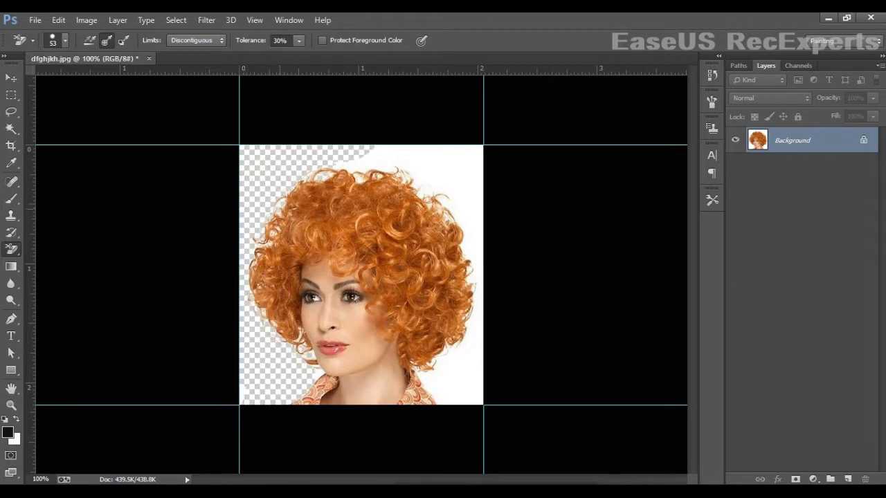
mouse_move(339, 167)
left_mouse_down()
mouse_move(399, 166)
mouse_move(425, 189)
mouse_move(477, 161)
mouse_move(524, 171)
mouse_move(451, 171)
mouse_move(470, 202)
mouse_move(472, 193)
mouse_move(466, 185)
mouse_move(447, 201)
mouse_move(456, 189)
mouse_move(485, 221)
mouse_move(488, 239)
mouse_move(477, 334)
mouse_move(463, 351)
mouse_move(476, 342)
mouse_move(486, 374)
mouse_move(483, 414)
left_mouse_up()
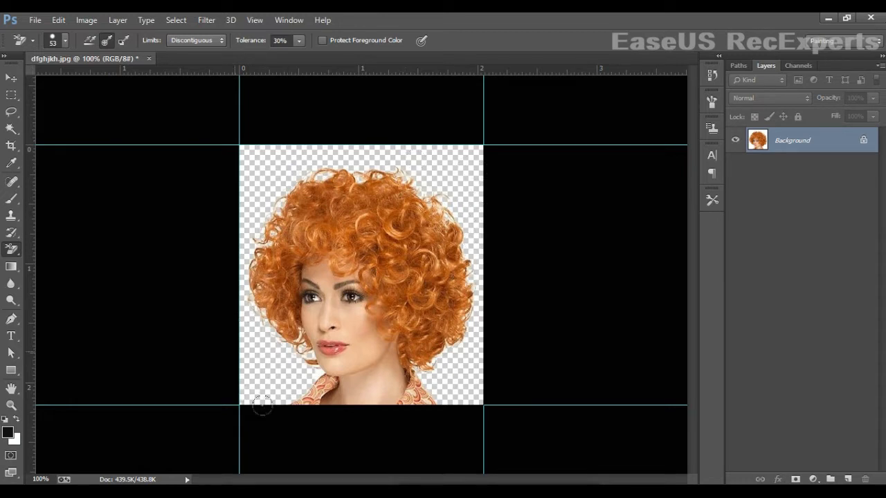
key("v")
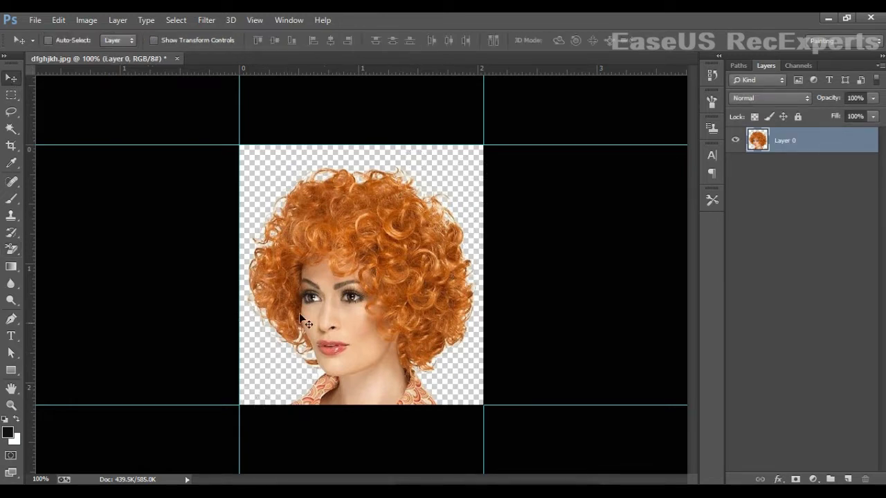
Step: Add a Solid Color fill layer in pale yellow f7f898 and place it beneath the woman's cut-out layer
left_click(813, 479)
left_click(825, 194)
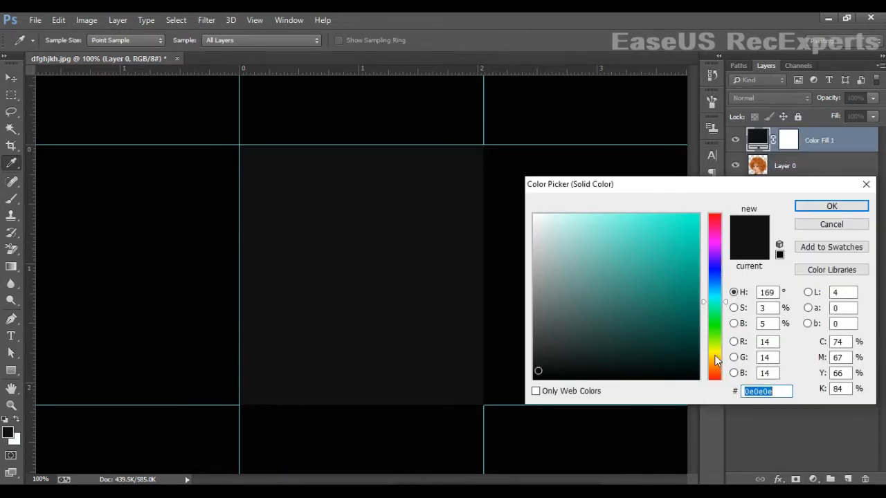
left_click(715, 351)
left_click(602, 223)
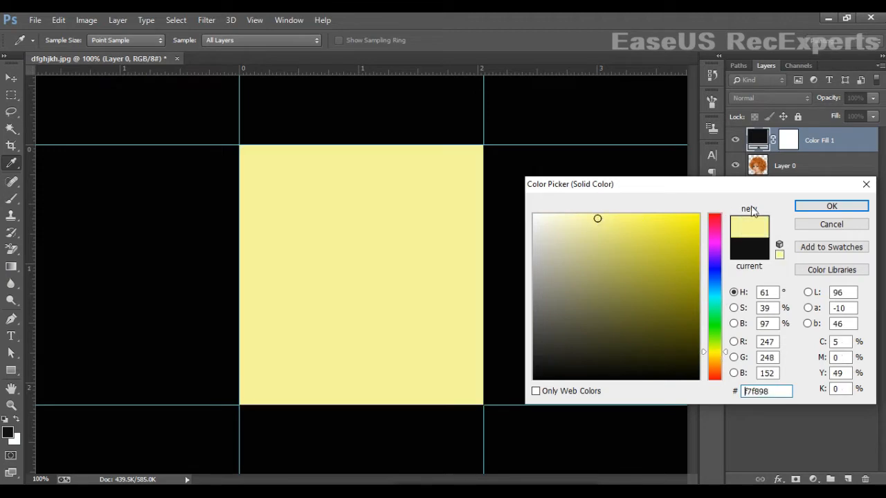
left_click(801, 205)
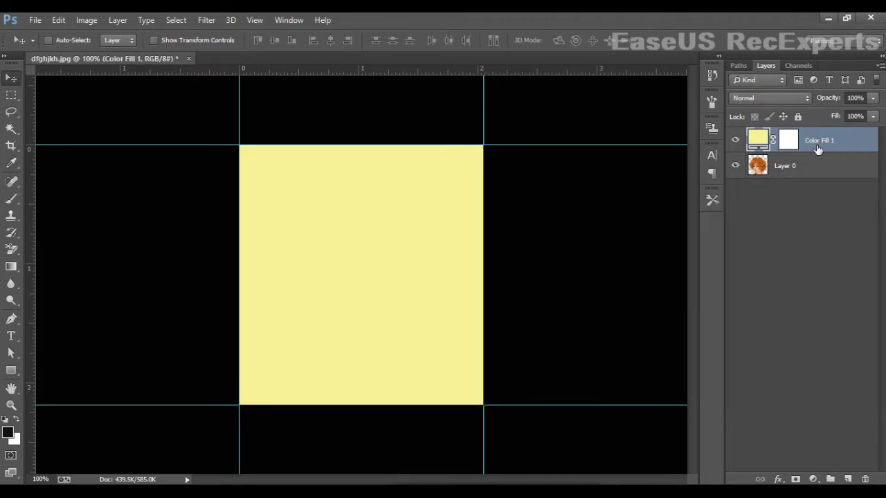
left_click_drag(817, 150, 817, 186)
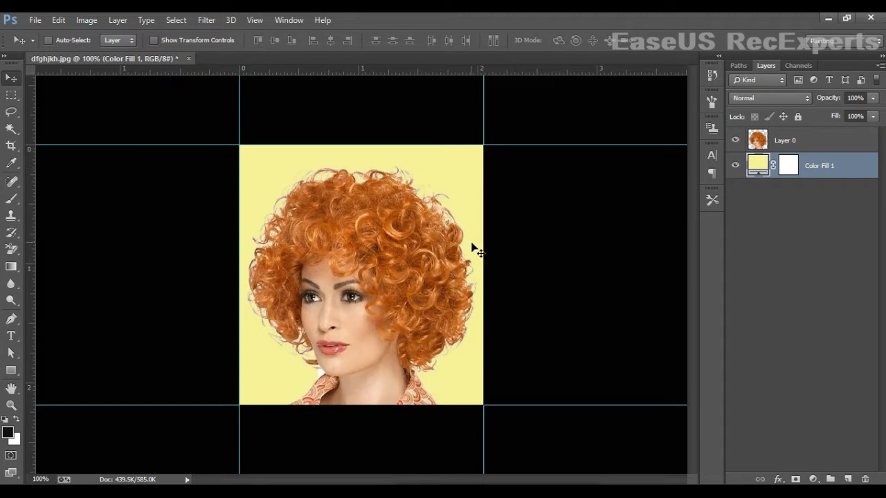
Step: Recolor the solid fill layer behind the woman to white ffffff
double_click(759, 171)
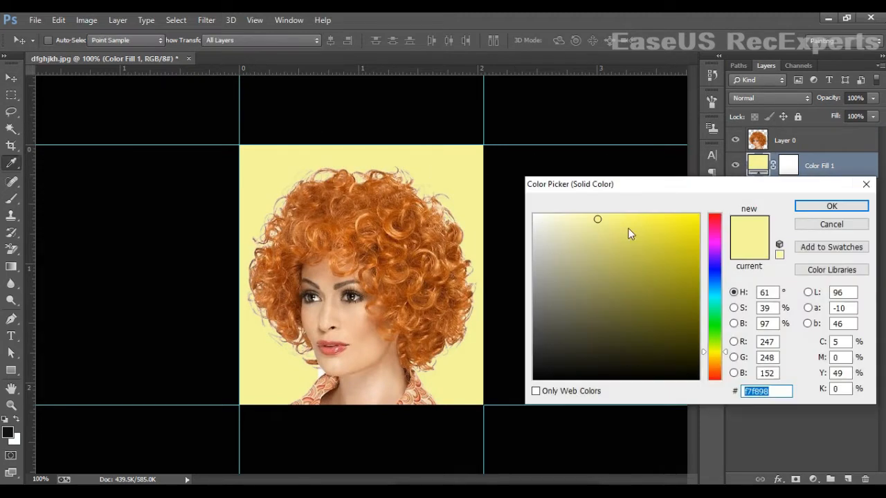
left_click(544, 221)
left_click_drag(544, 222, 538, 208)
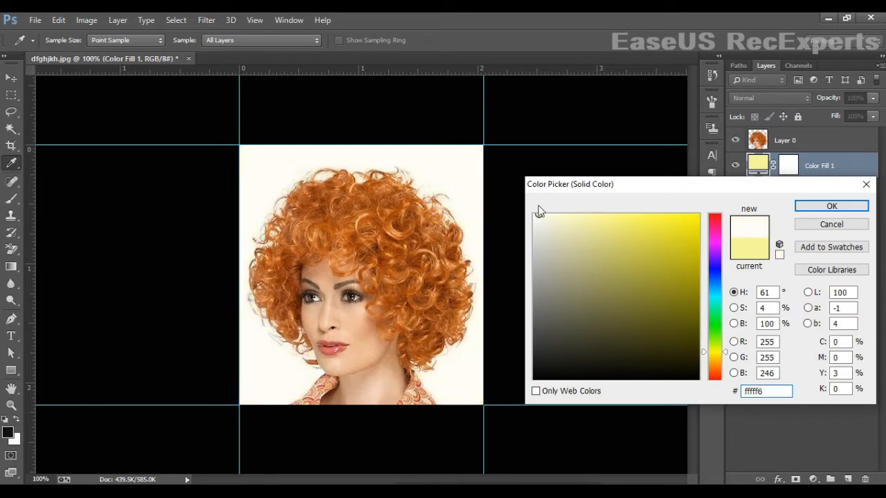
left_click(545, 254)
left_click(559, 218)
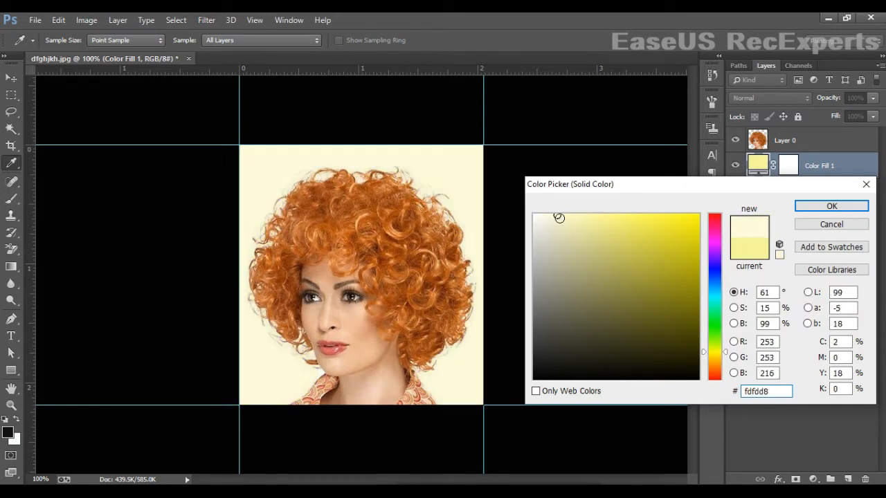
left_click(586, 217)
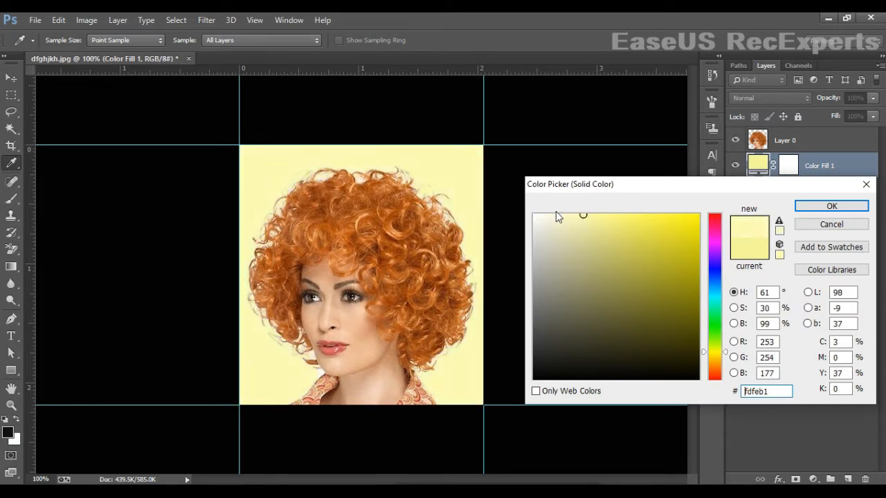
left_click_drag(548, 221, 514, 210)
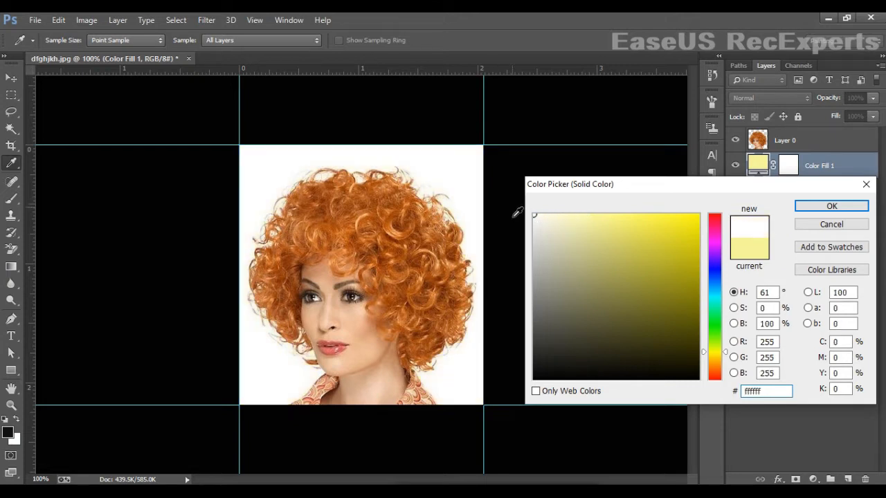
left_click(828, 207)
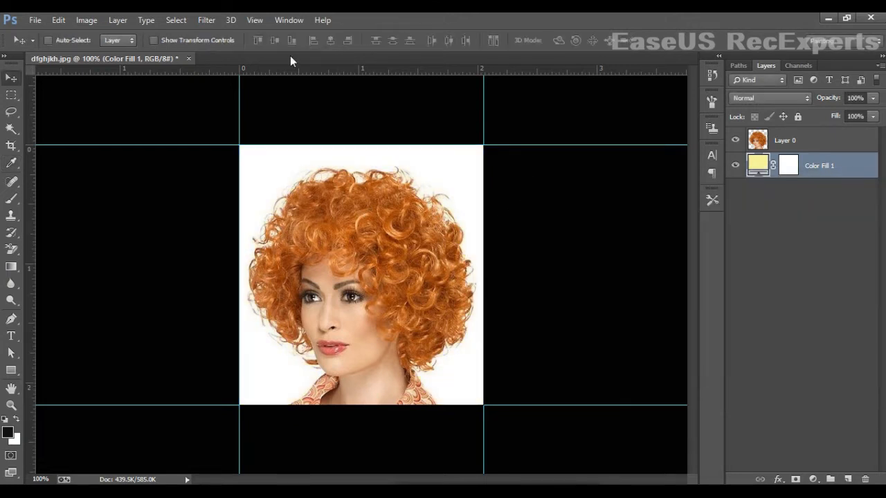
Step: Close the woman's portrait without saving, and open dcscc.jpg as a docked document
left_click(188, 58)
left_click(364, 182)
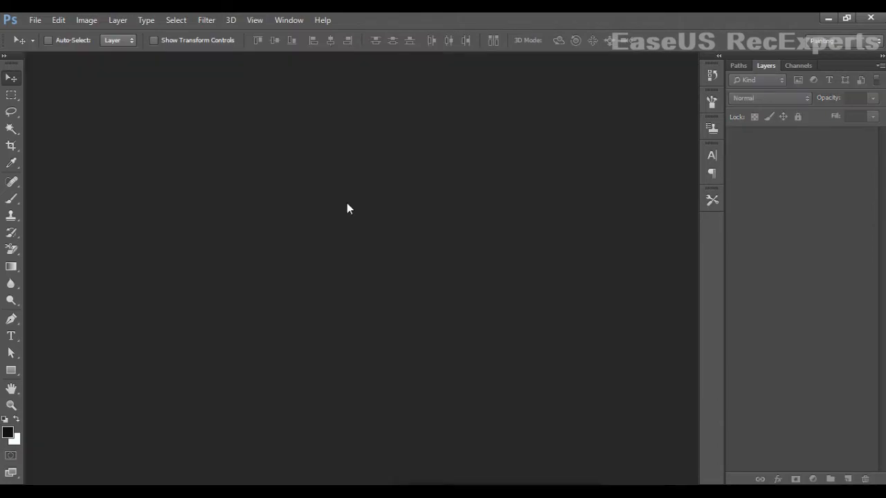
left_click(828, 20)
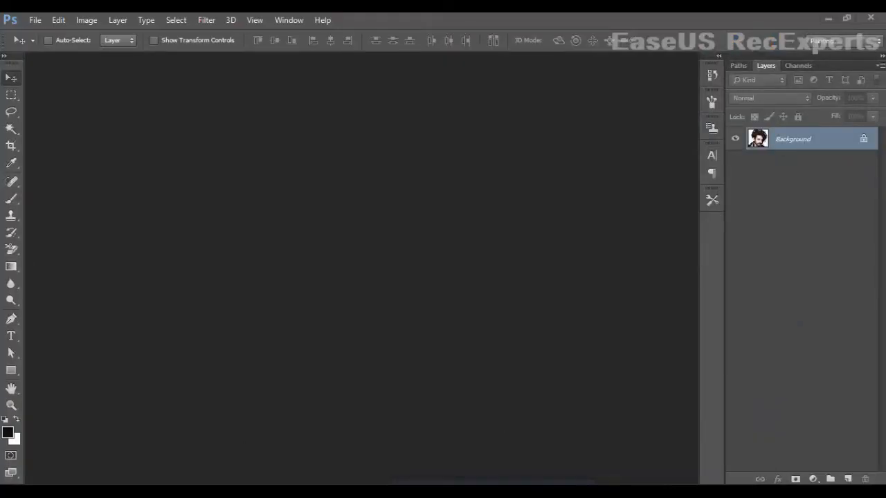
mouse_move(139, 493)
left_click(200, 468)
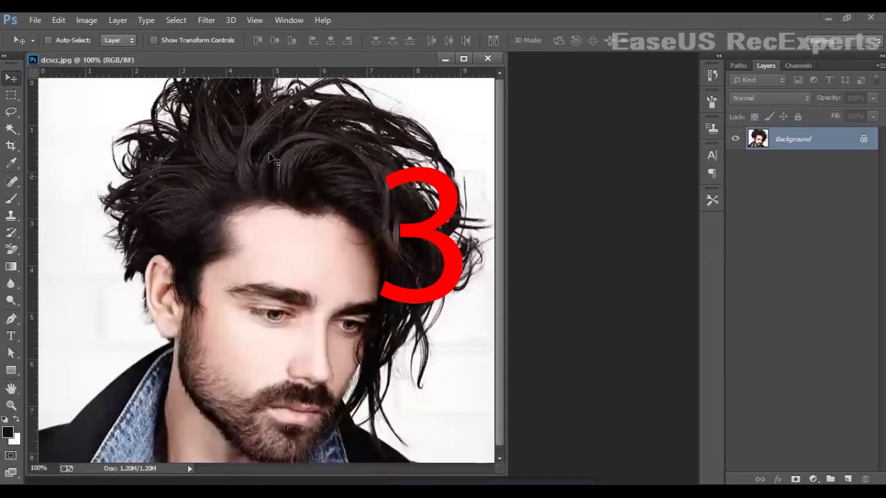
left_click_drag(357, 57, 442, 56)
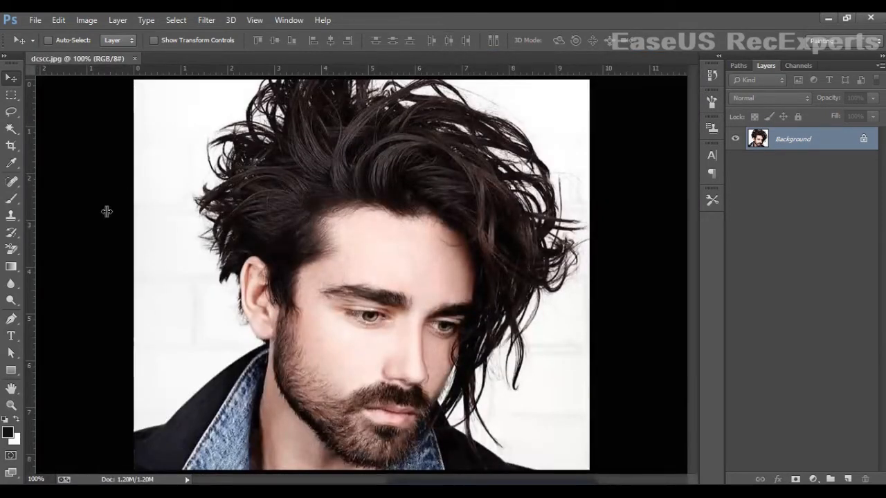
Step: Place guides along all four edges of the bearded man's portrait
left_click_drag(107, 211, 134, 217)
left_click_drag(170, 68, 171, 81)
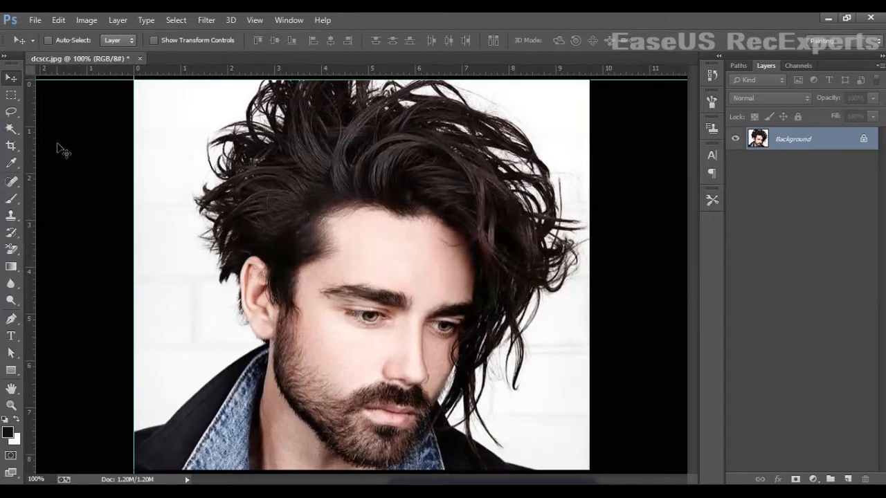
left_click_drag(32, 195, 589, 311)
left_click_drag(474, 68, 548, 472)
left_click(825, 18)
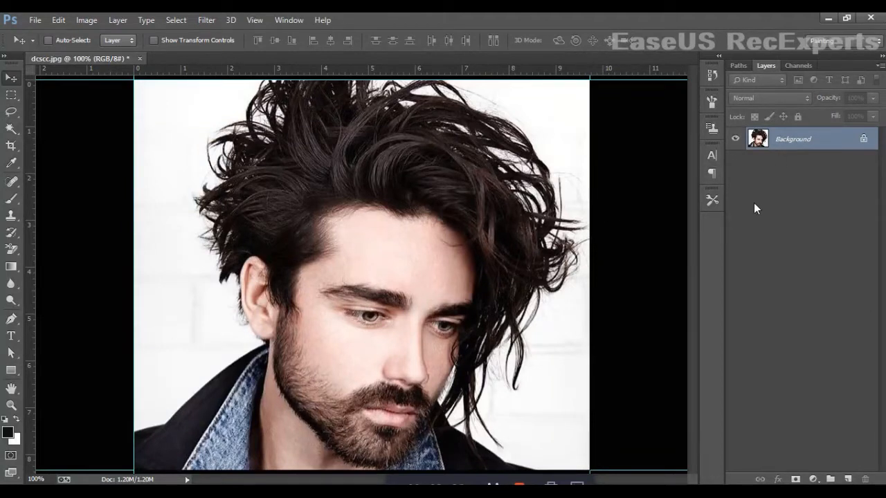
Step: Duplicate the Background layer and add a new empty layer between the copy and the original
key("ctrl+j")
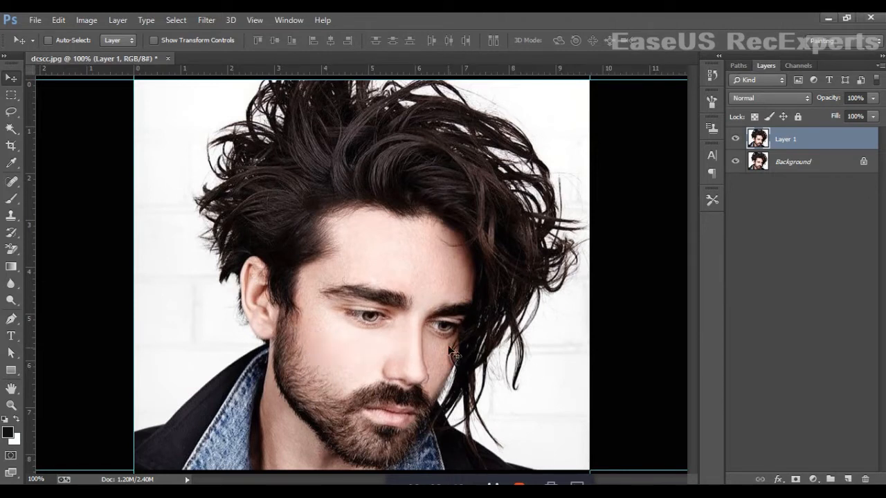
left_click(831, 164)
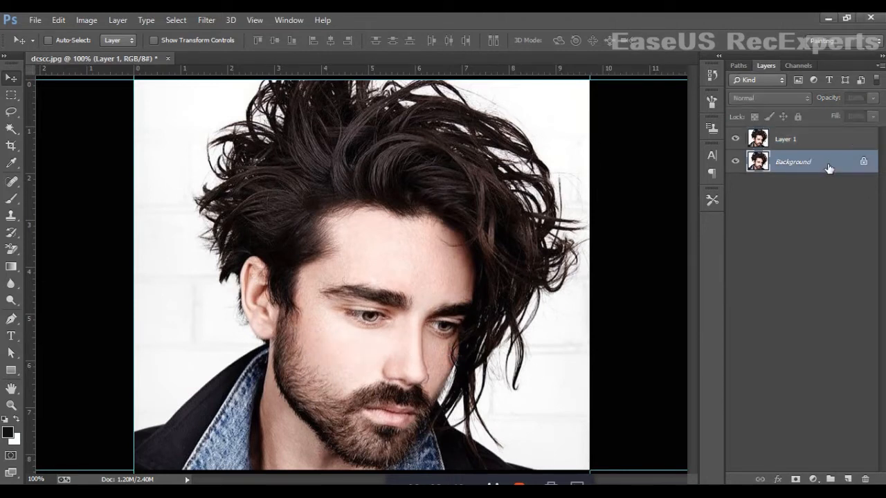
left_click(832, 479)
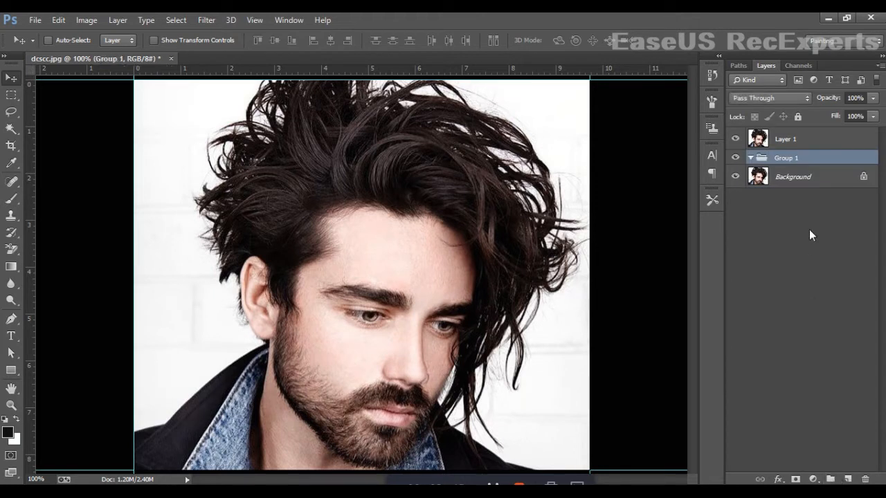
key("ctrl+z")
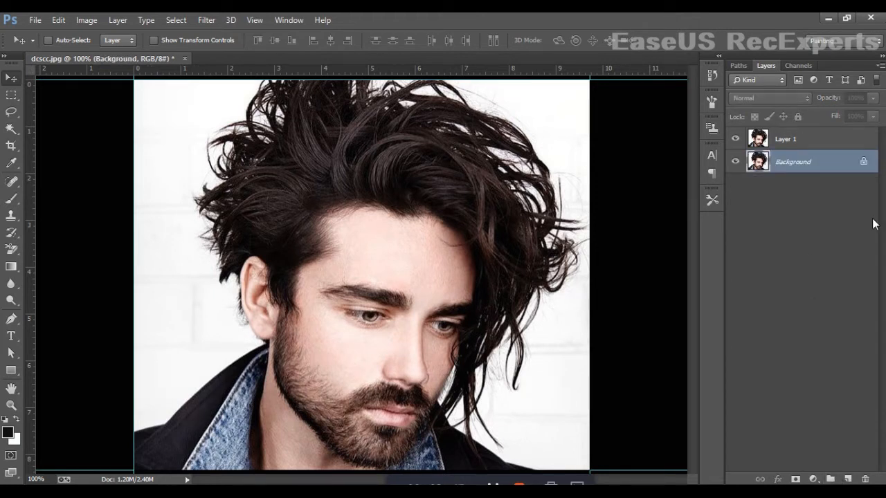
left_click(848, 479)
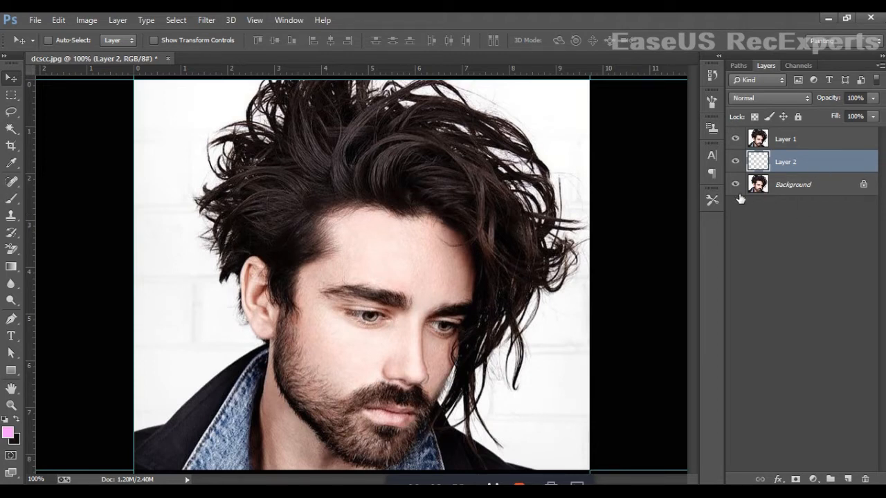
Step: Fill the empty middle layer with pink as the background color
key("ctrl+BackSpace")
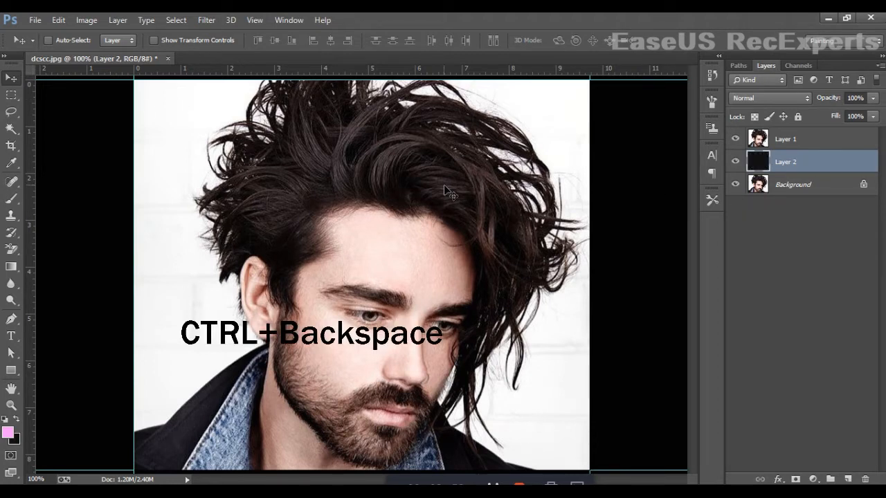
key("ctrl+z")
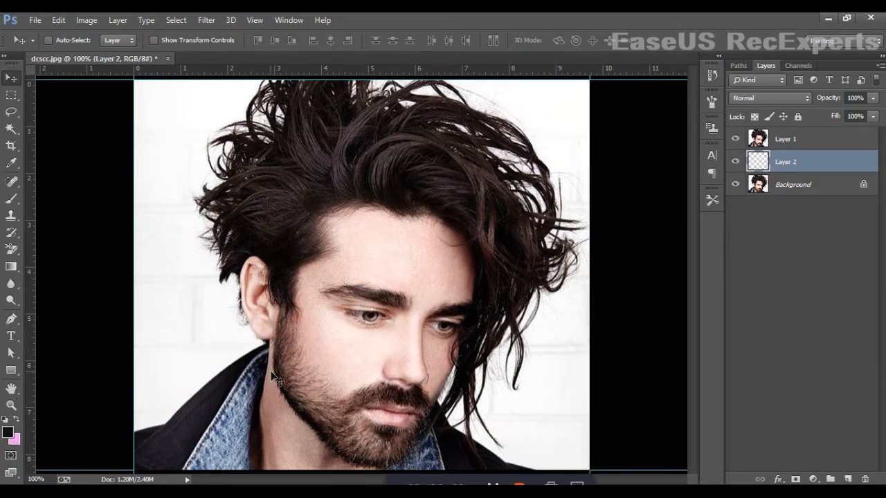
key("ctrl+BackSpace")
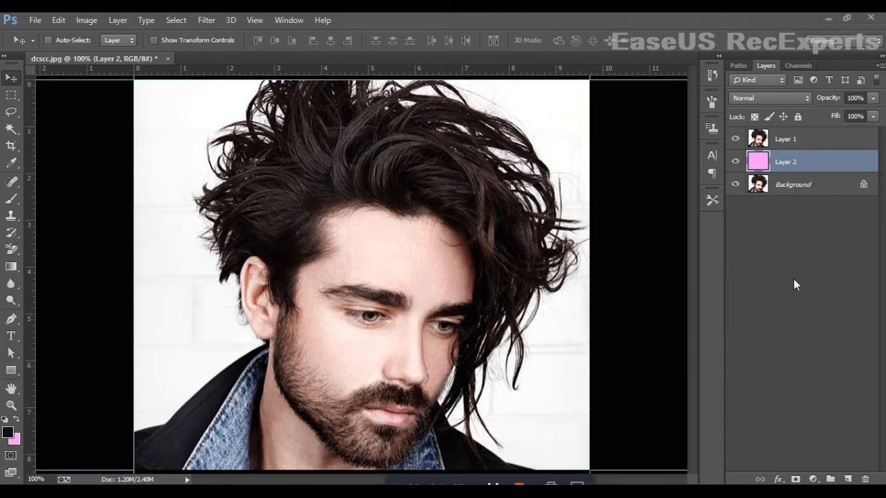
Step: Choose the Background Eraser for Layer 1 and set its brush to 70 px size, 20% hardness and 20% spacing
left_click(820, 141)
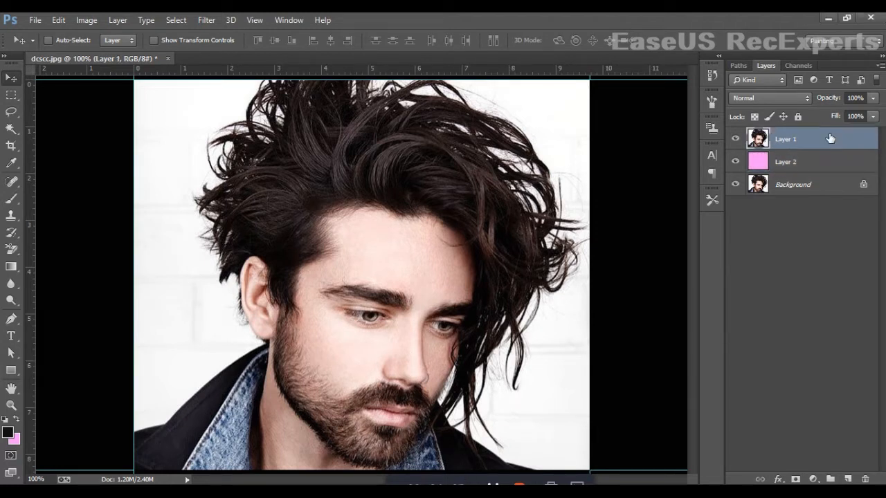
left_click(10, 249)
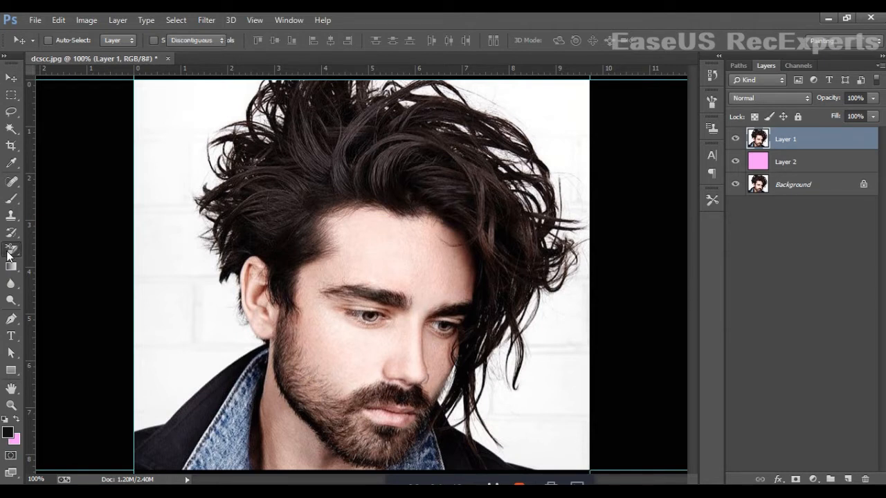
mouse_move(9, 256)
left_mouse_down()
mouse_move(56, 251)
mouse_move(58, 260)
left_mouse_up()
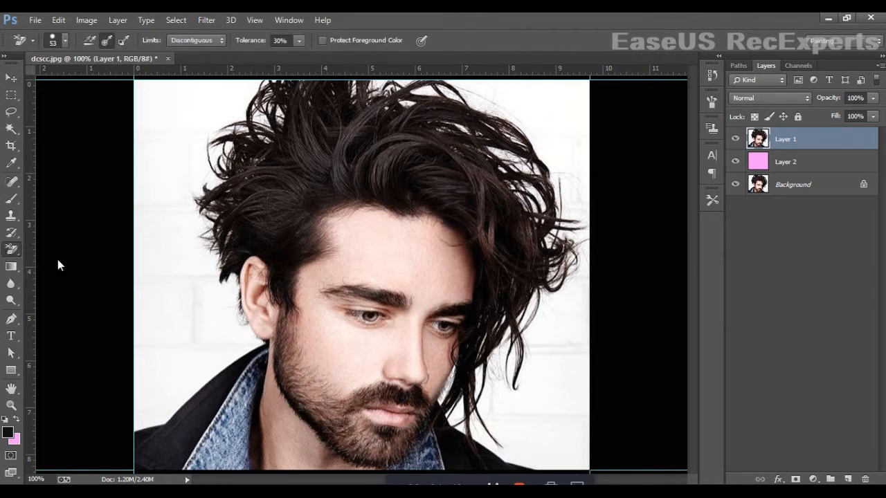
left_click(63, 40)
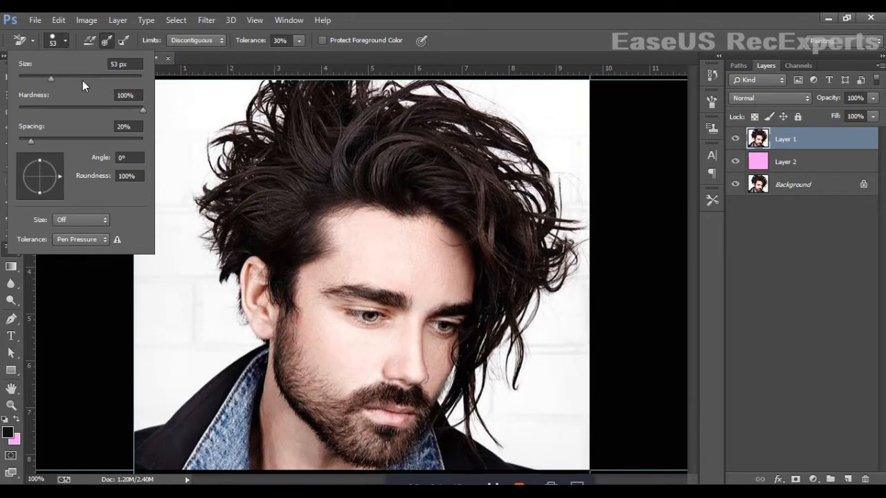
left_click_drag(79, 107, 59, 110)
left_click_drag(46, 106, 44, 108)
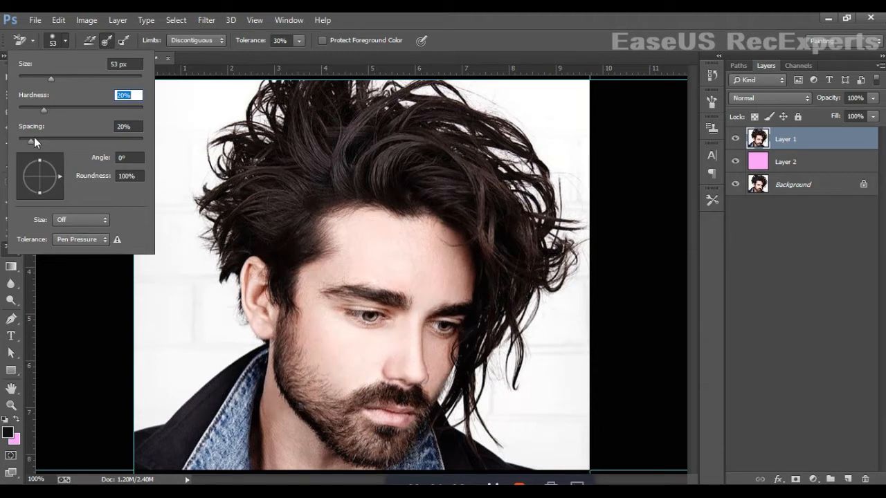
left_click_drag(31, 142, 36, 142)
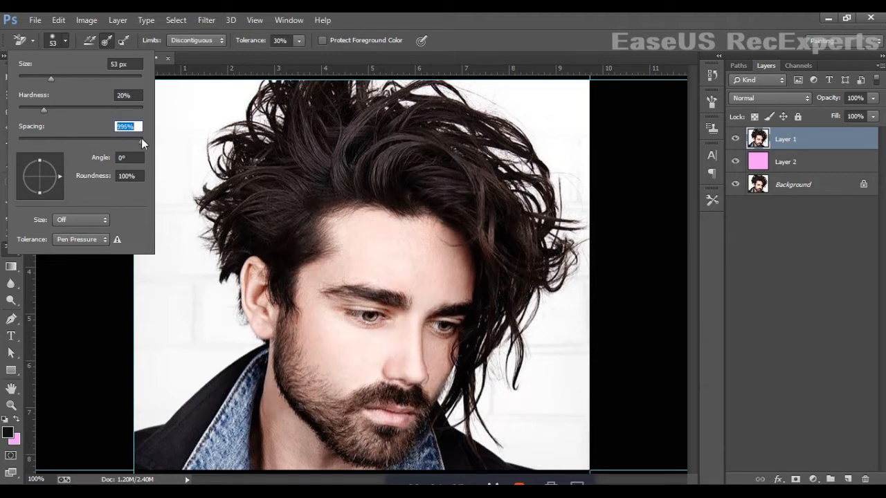
left_click_drag(142, 138, 33, 139)
left_click(88, 75)
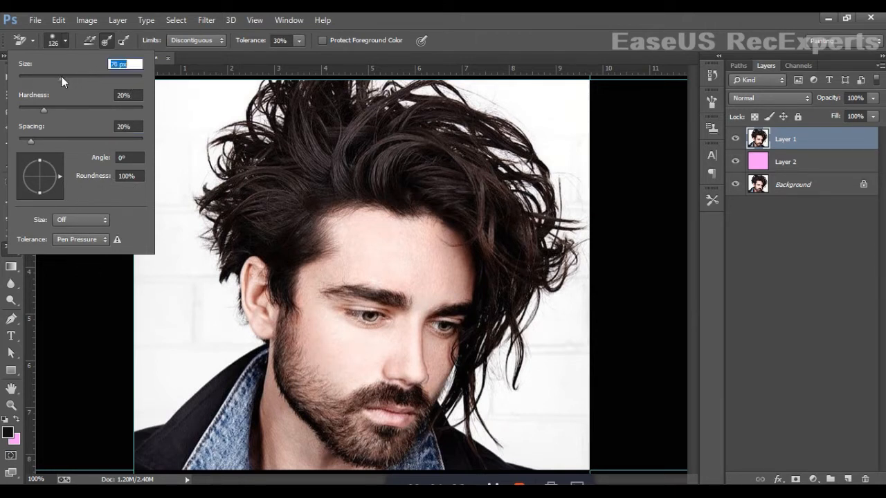
key("Return")
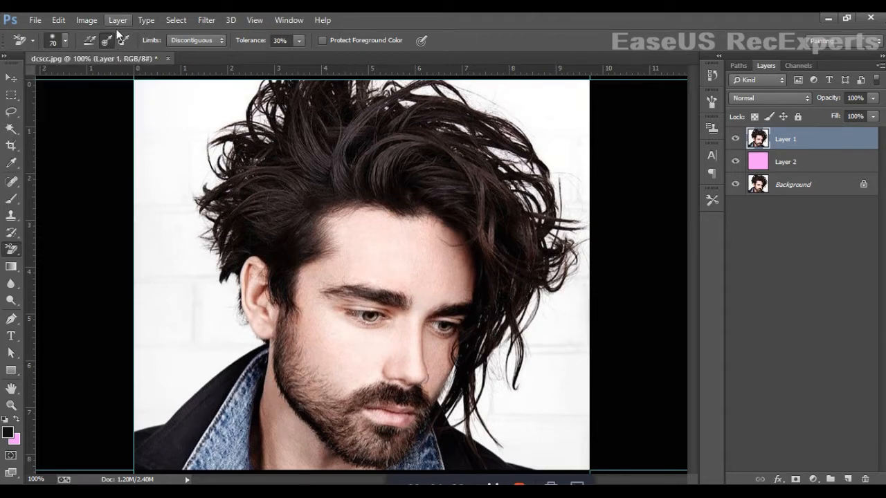
Step: Set the Background Eraser to sample once, with Discontiguous limits and 50% tolerance
left_click(107, 42)
left_click(218, 41)
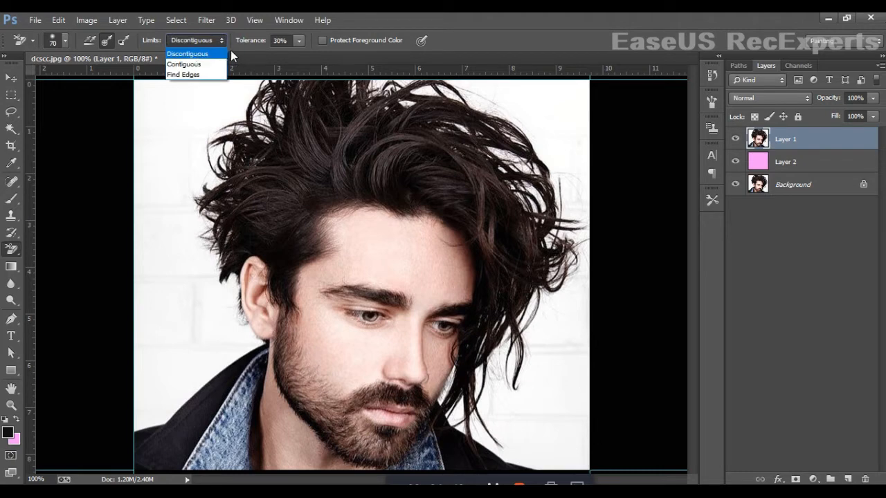
left_click(220, 41)
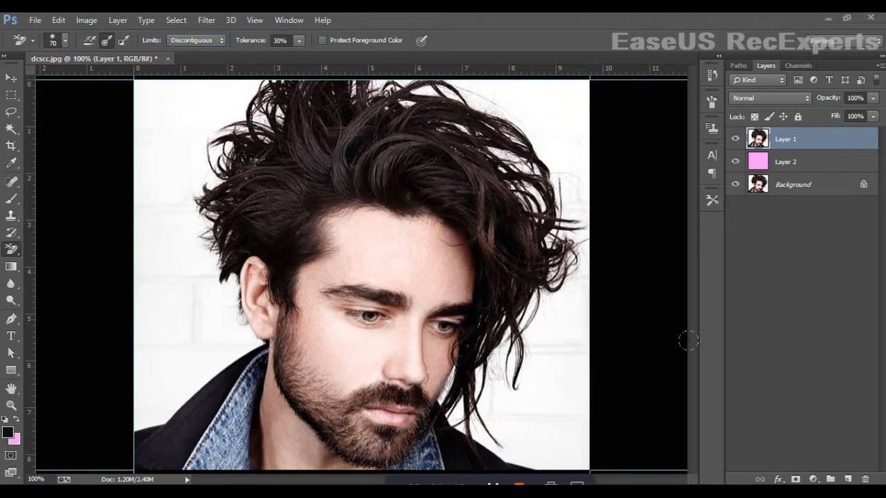
left_click(298, 41)
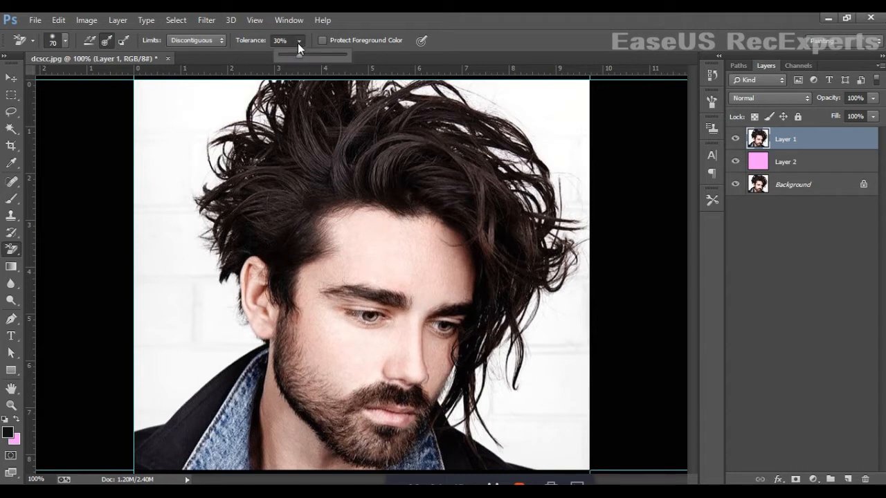
left_click_drag(305, 54, 312, 54)
left_click(300, 40)
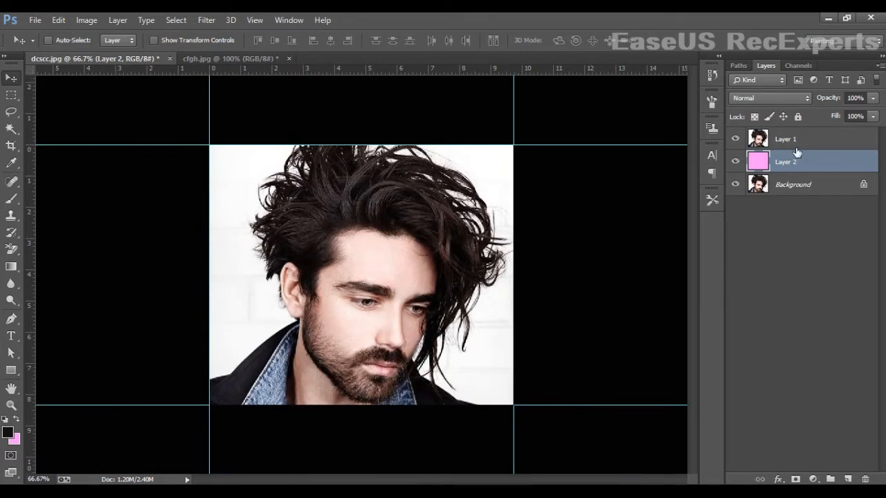
Step: Activate the Background Eraser on Layer 1 and set its brush size to 79 px
left_click(796, 147)
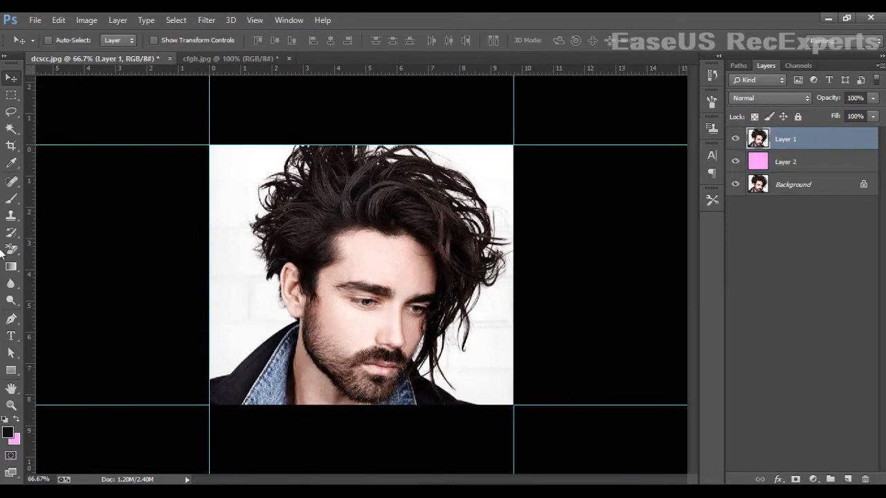
left_click(12, 249)
left_click(38, 257)
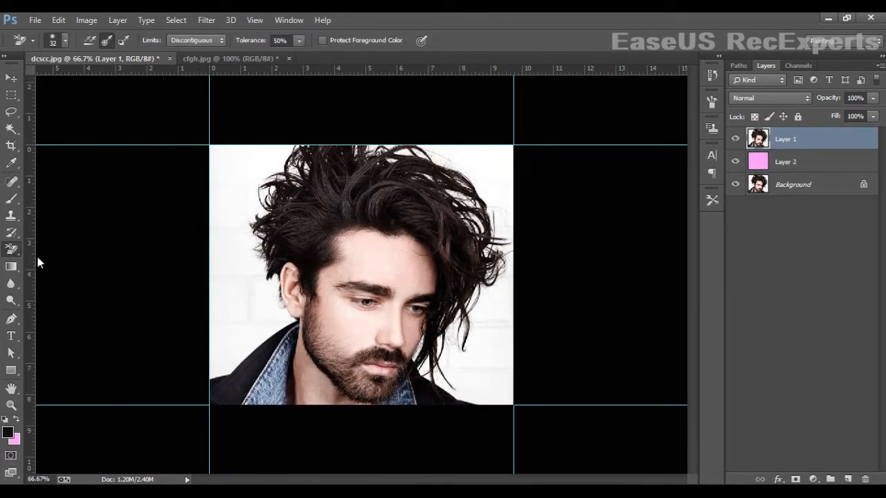
right_click(256, 305)
left_click_drag(263, 308, 330, 308)
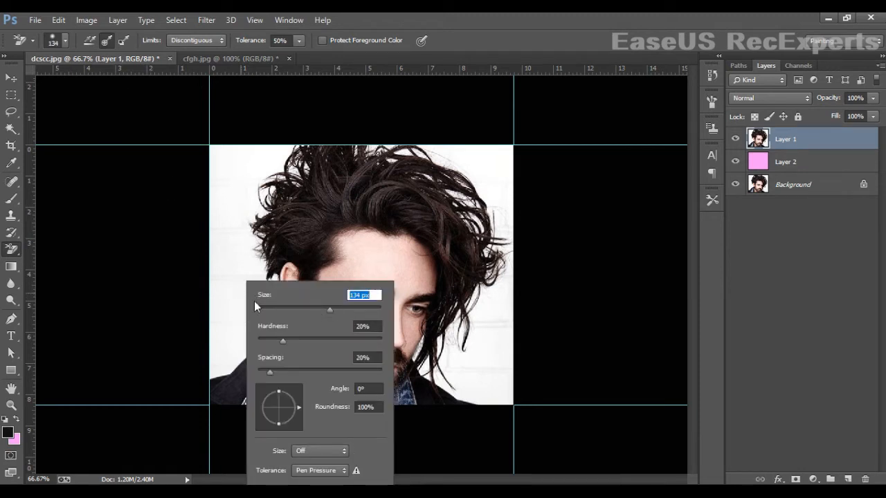
left_click(305, 308)
key("Return")
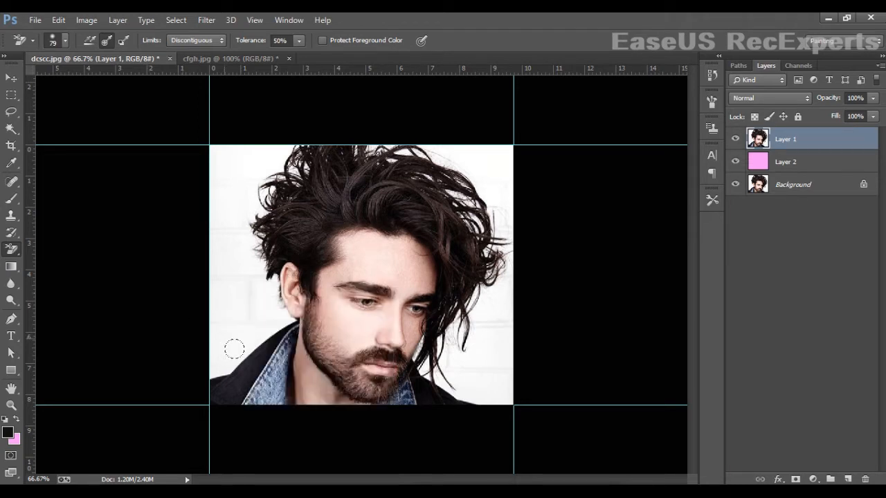
Step: Erase the white wall around the man's hair, face and jacket on Layer 1, undoing the first trial stroke
mouse_move(234, 348)
left_mouse_down()
mouse_move(223, 381)
mouse_move(255, 359)
mouse_move(239, 345)
mouse_move(225, 271)
mouse_move(224, 316)
mouse_move(213, 249)
mouse_move(232, 315)
mouse_move(261, 318)
mouse_move(268, 290)
mouse_move(272, 326)
mouse_move(272, 341)
left_mouse_up()
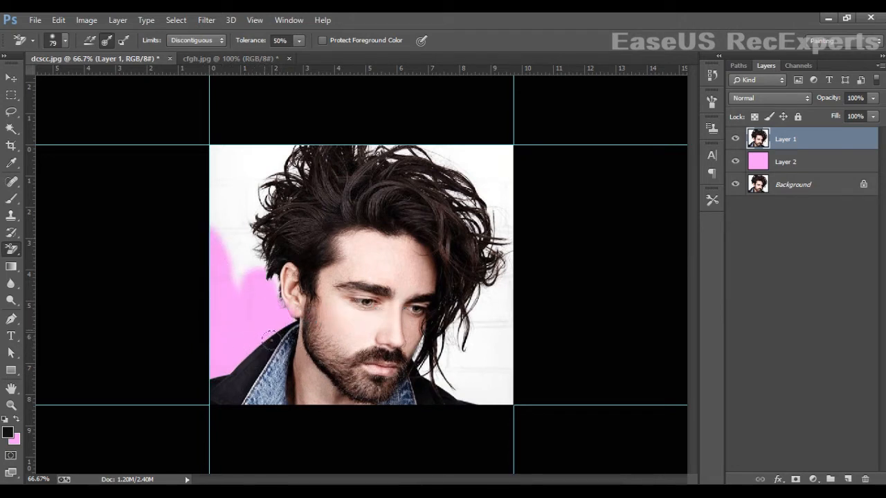
key("ctrl+z")
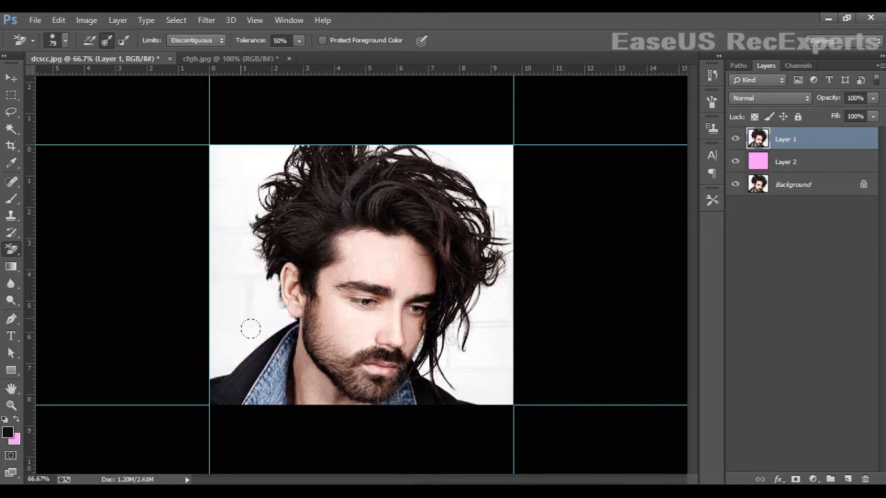
key("ctrl+plus")
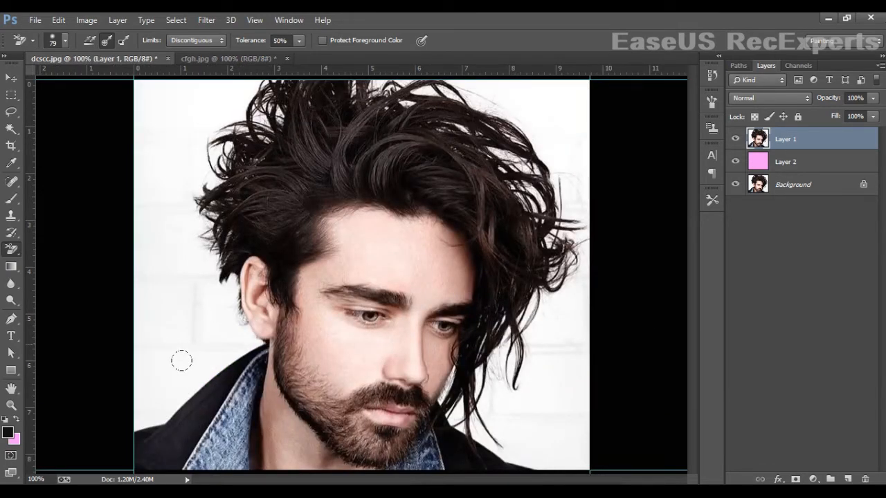
mouse_move(180, 360)
left_mouse_down()
mouse_move(154, 420)
mouse_move(245, 359)
mouse_move(230, 343)
mouse_move(224, 299)
mouse_move(221, 321)
mouse_move(162, 396)
mouse_move(147, 370)
mouse_move(168, 111)
mouse_move(168, 183)
mouse_move(147, 103)
mouse_move(168, 319)
mouse_move(190, 251)
mouse_move(191, 332)
mouse_move(183, 168)
mouse_move(202, 122)
mouse_move(204, 173)
mouse_move(191, 101)
mouse_move(204, 116)
mouse_move(119, 113)
mouse_move(205, 151)
mouse_move(216, 276)
left_mouse_up()
mouse_move(397, 100)
left_mouse_down()
mouse_move(474, 97)
mouse_move(516, 124)
mouse_move(502, 101)
mouse_move(567, 232)
mouse_move(544, 104)
mouse_move(616, 79)
mouse_move(579, 204)
mouse_move(597, 332)
mouse_move(571, 458)
mouse_move(610, 456)
mouse_move(488, 430)
mouse_move(471, 412)
mouse_move(482, 402)
mouse_move(486, 423)
mouse_move(518, 452)
mouse_move(562, 463)
mouse_move(517, 378)
mouse_move(492, 365)
mouse_move(540, 346)
mouse_move(553, 304)
mouse_move(606, 454)
left_mouse_up()
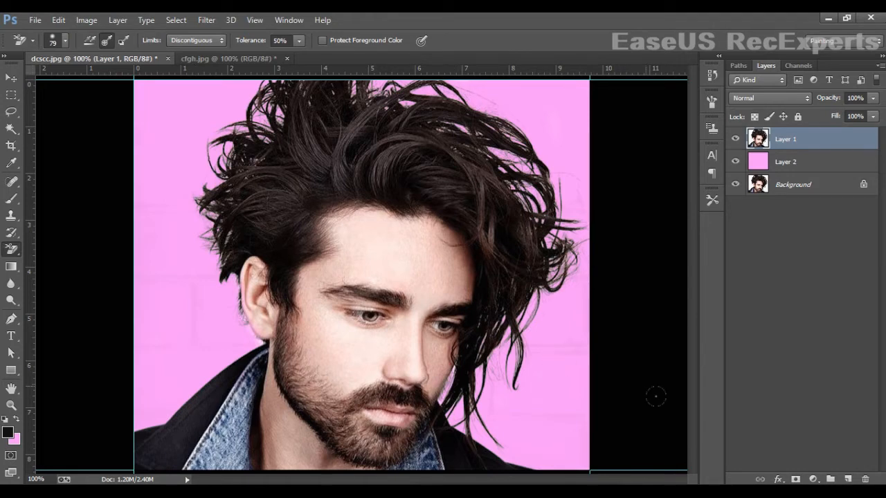
Step: Shift the cut-out slightly over the pink layer and erase the faint wall traces left around it
key("ctrl+minus")
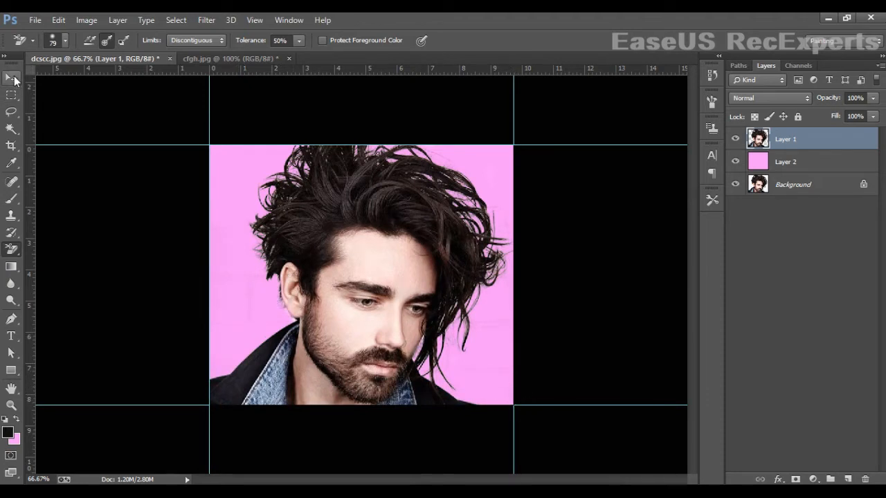
left_click(11, 78)
left_click_drag(377, 289, 352, 261)
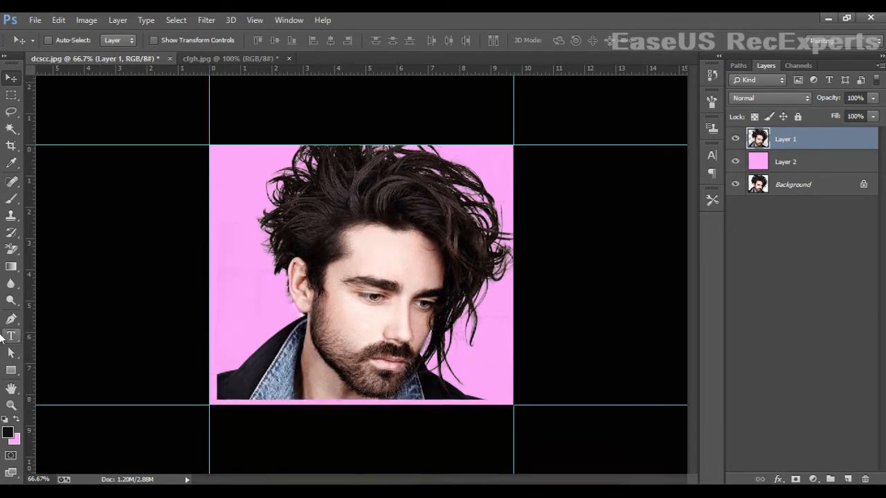
left_click(17, 254)
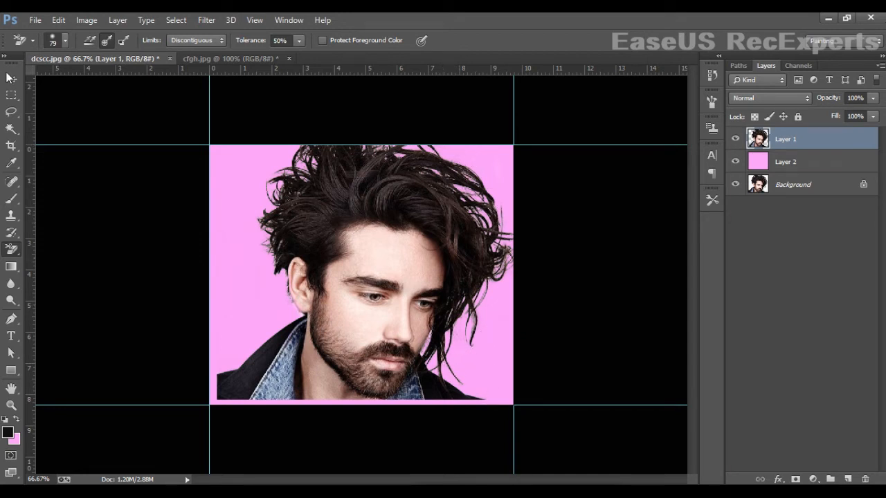
Step: Move the cut-out toward the canvas's right edge and erase the leftover traces beside the back of the head
left_click(11, 77)
left_click_drag(367, 308, 365, 255)
left_click_drag(386, 304, 390, 324)
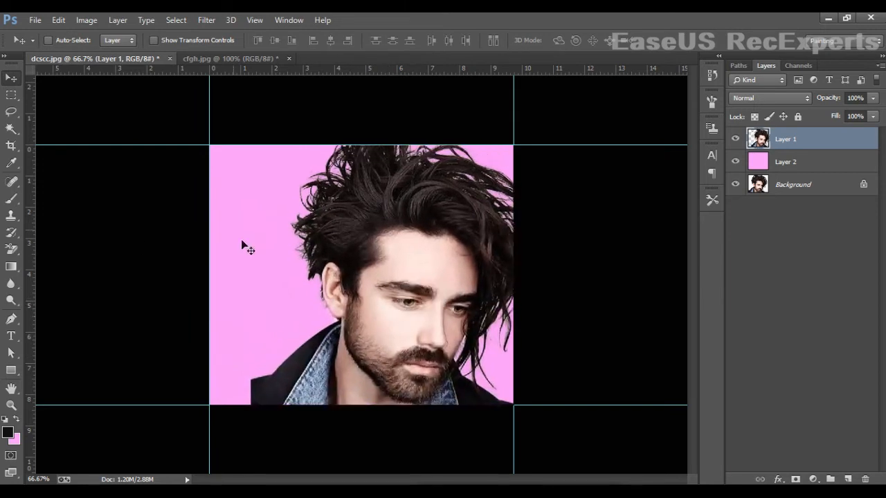
left_click(12, 249)
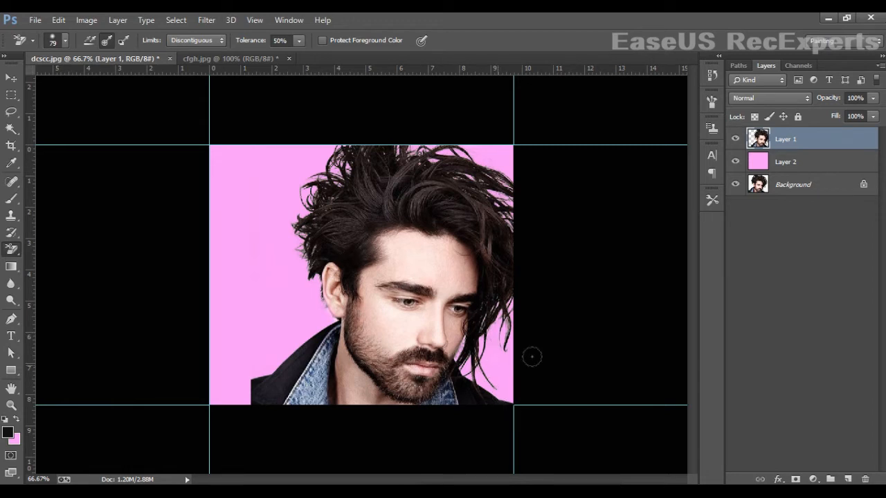
Step: Move the cut-out toward the canvas's left edge and erase the remaining traces beside the front hair with a 13 px brush
left_click(12, 79)
left_click_drag(456, 263, 341, 271)
left_click(11, 250)
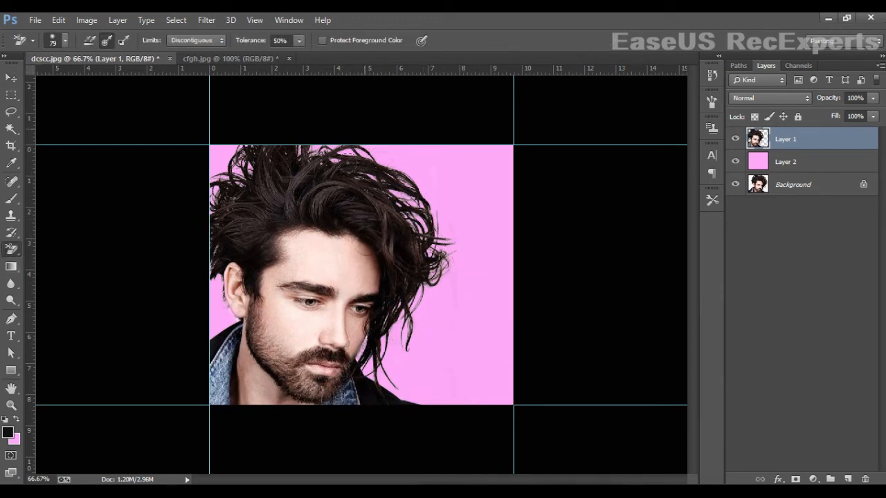
right_click(487, 298)
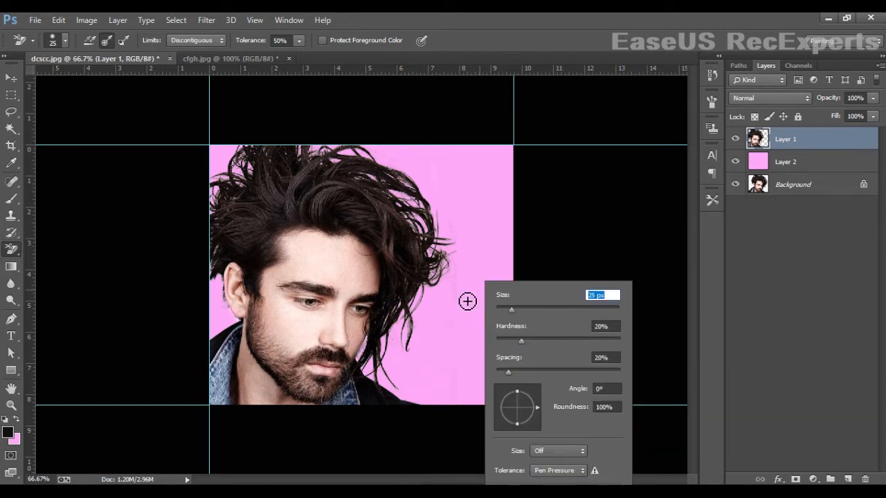
left_click(502, 309)
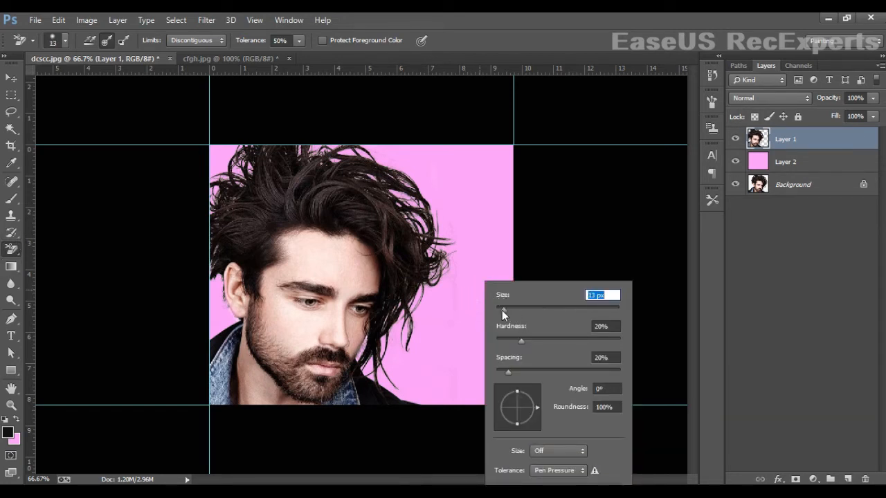
left_click(465, 297)
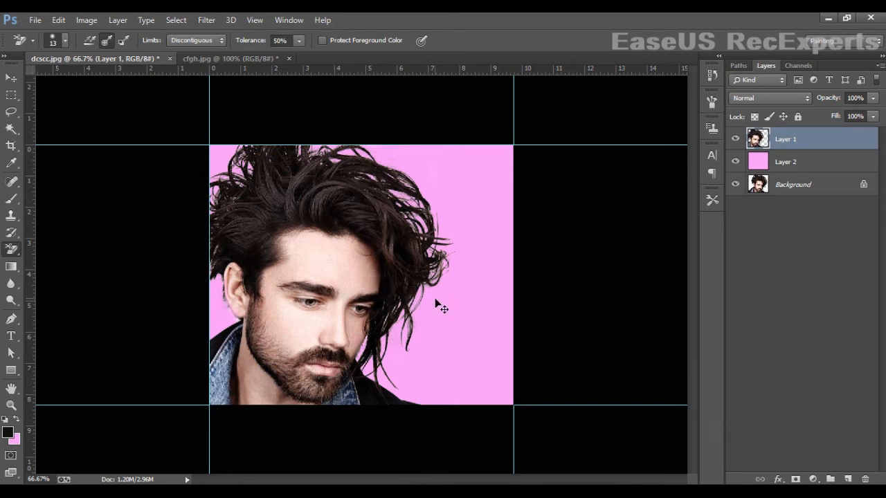
Step: Move the cut-out back to the right and clean up around the back of the hair with a 27 px eraser brush
left_click(11, 78)
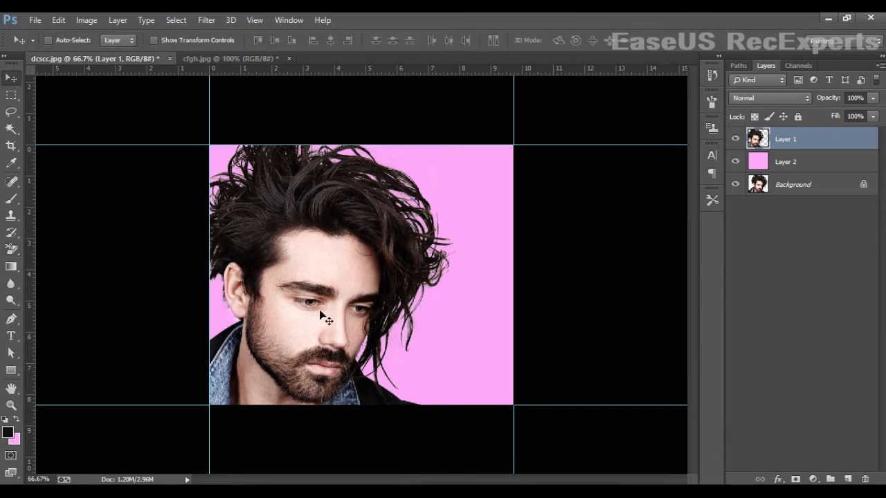
mouse_move(319, 310)
left_mouse_down()
mouse_move(356, 289)
mouse_move(405, 289)
mouse_move(417, 330)
mouse_move(395, 315)
mouse_move(407, 320)
mouse_move(396, 323)
left_mouse_up()
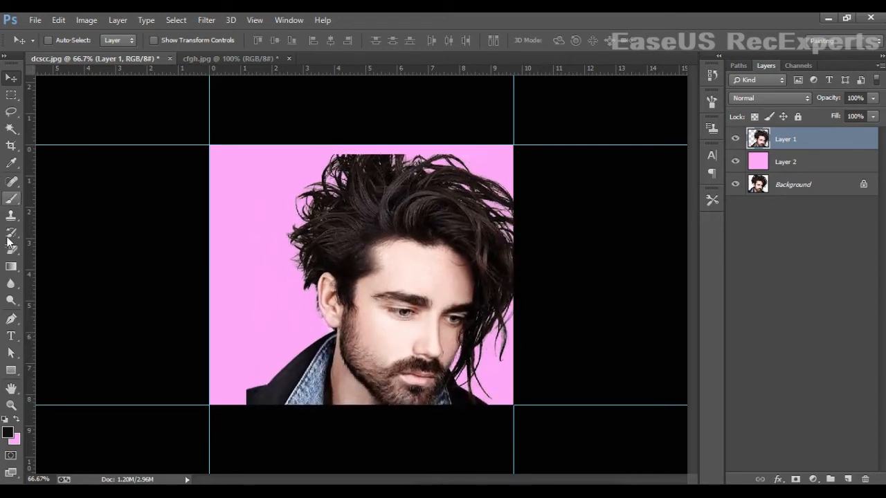
left_click(11, 249)
right_click(258, 307)
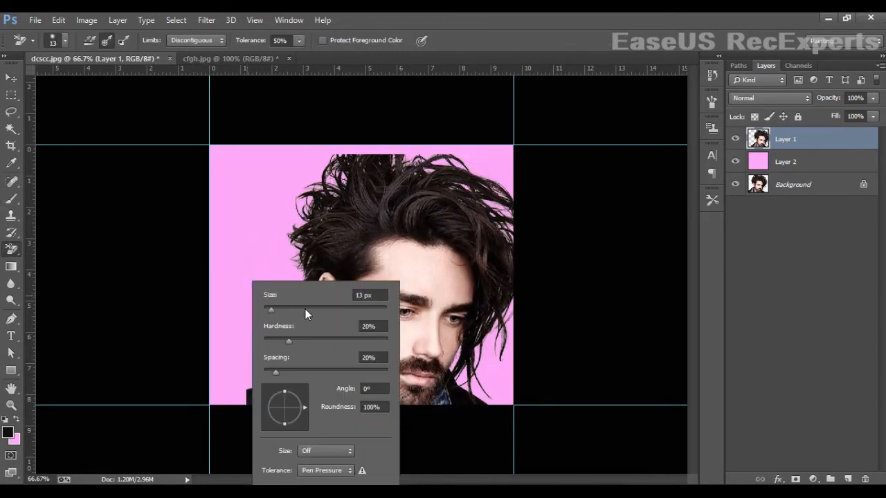
left_click(280, 307)
left_click(260, 264)
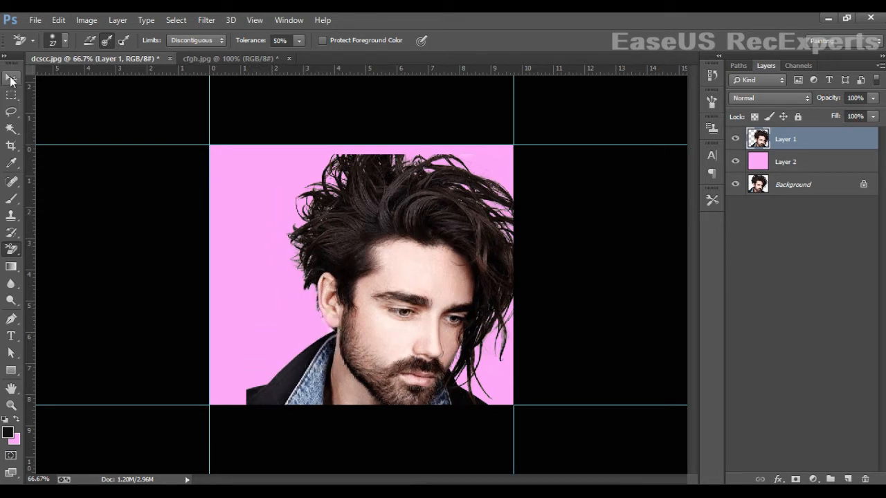
Step: Copy the finished cut-out layer into the cfgh.jpg landscape document
left_click(11, 77)
left_click_drag(359, 293, 232, 103)
left_click(219, 58)
left_click_drag(219, 58, 272, 255)
Step: Scale the pasted cut-out to about 63% and position it along the landscape's bottom edge, toward the left side
key("ctrl+t")
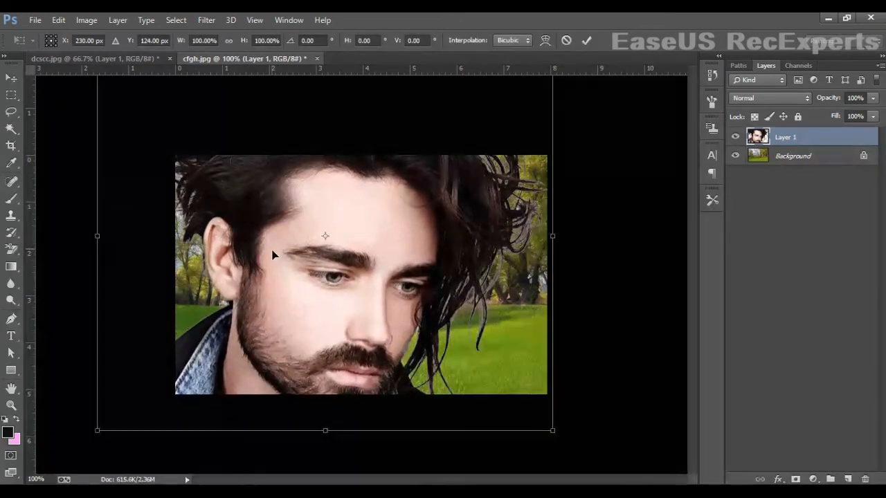
key("ctrl+minus")
key("ctrl+minus")
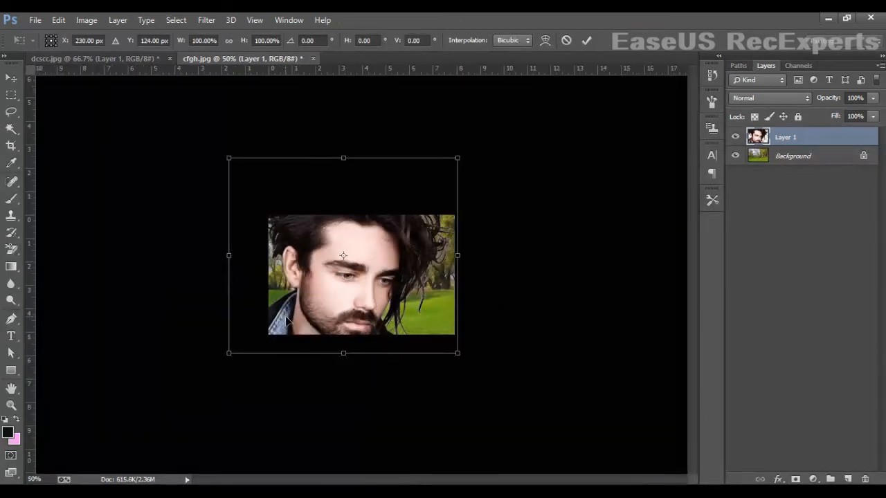
left_click_drag(463, 160, 395, 211)
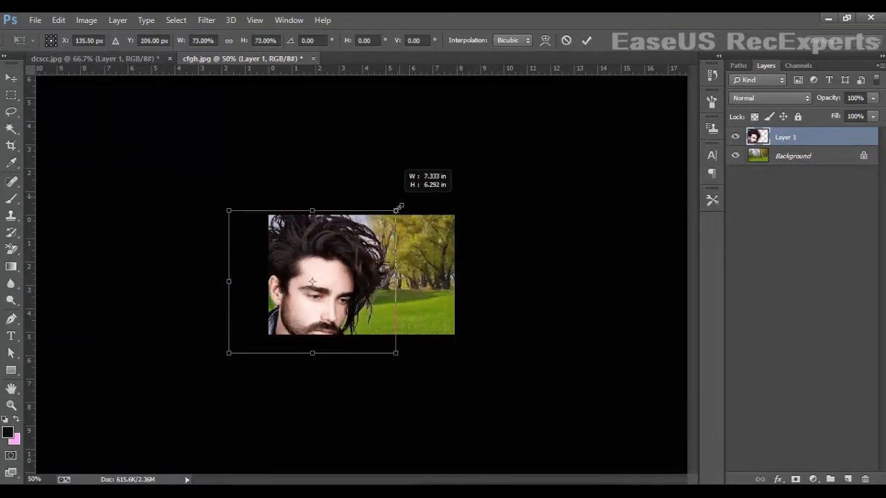
left_click_drag(351, 297, 392, 279)
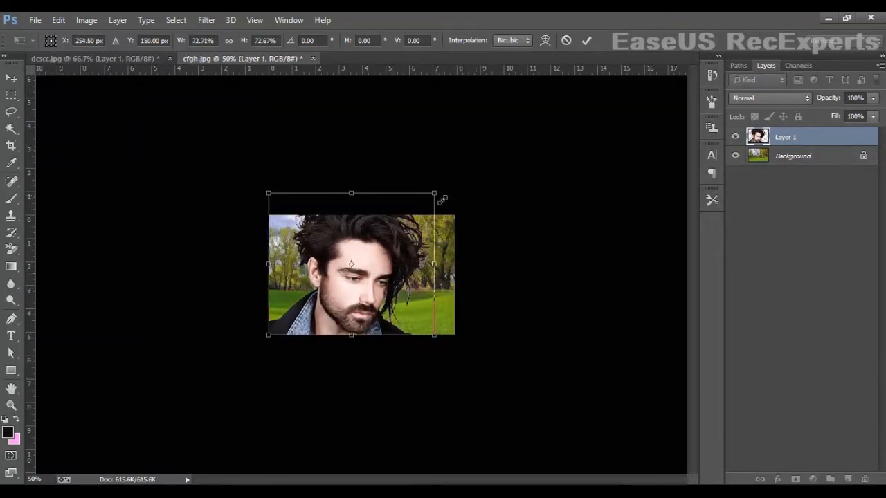
left_click_drag(443, 200, 427, 227)
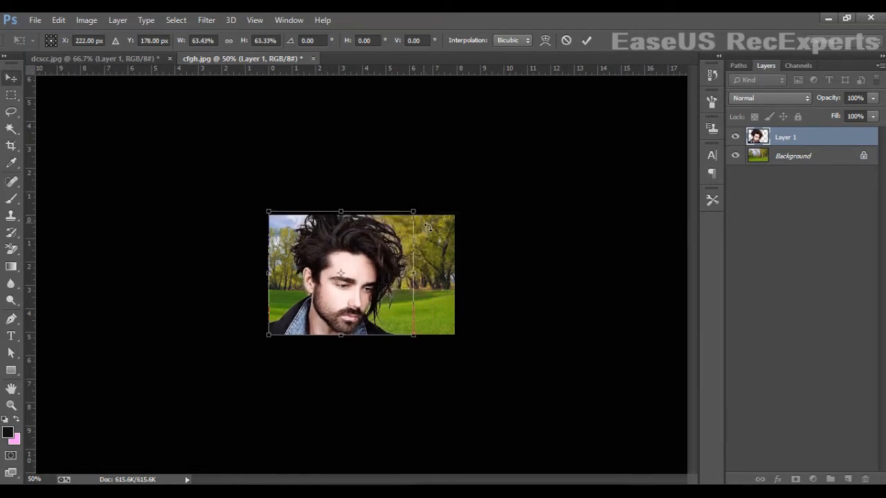
key("Return")
key("ctrl+BackSpace")
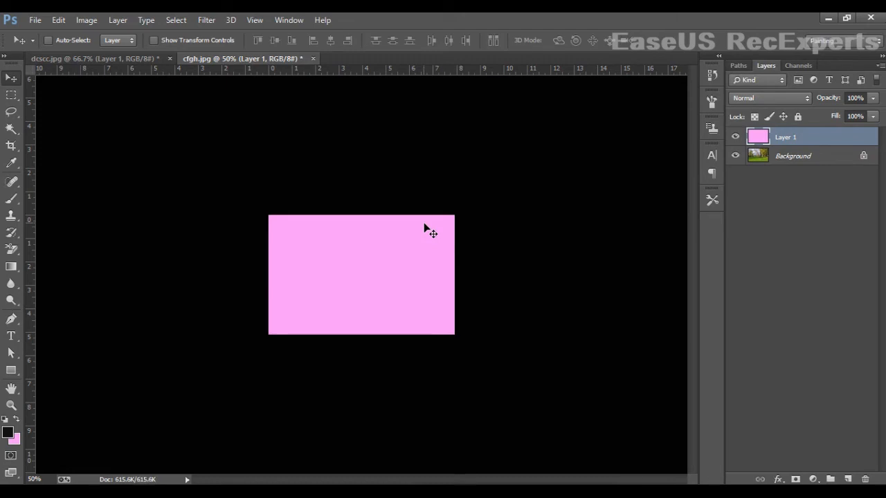
key("ctrl+z")
key("ctrl+plus")
key("ctrl+plus")
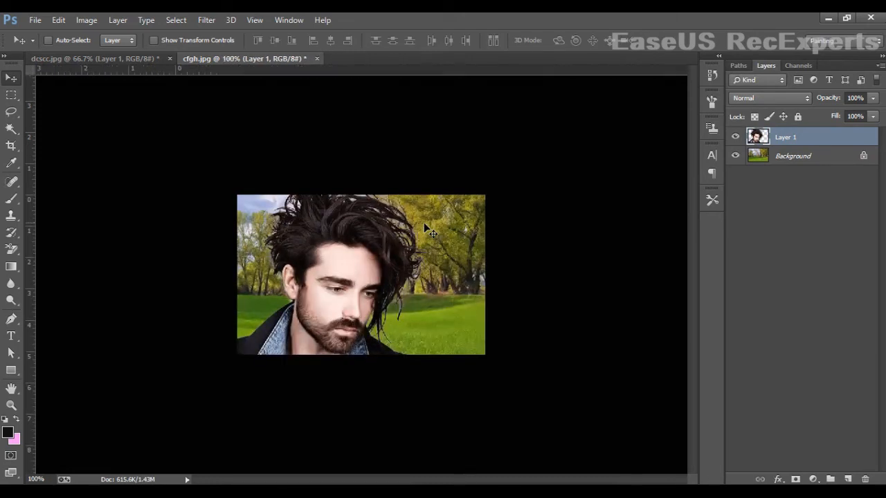
mouse_move(256, 306)
left_mouse_down()
mouse_move(291, 268)
mouse_move(305, 294)
mouse_move(278, 291)
mouse_move(265, 310)
left_mouse_up()
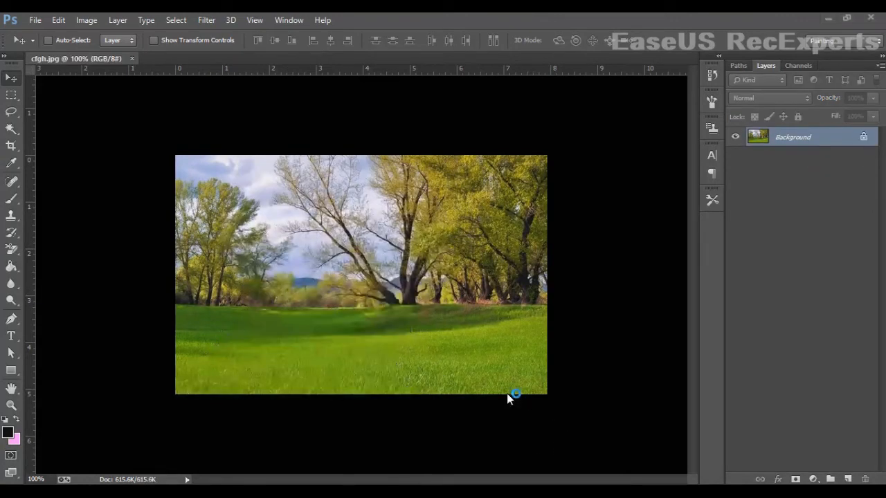
Step: Bring up the floating ertyujnl.jpg portrait and dock it as a tab beside cfgh.jpg
mouse_move(139, 488)
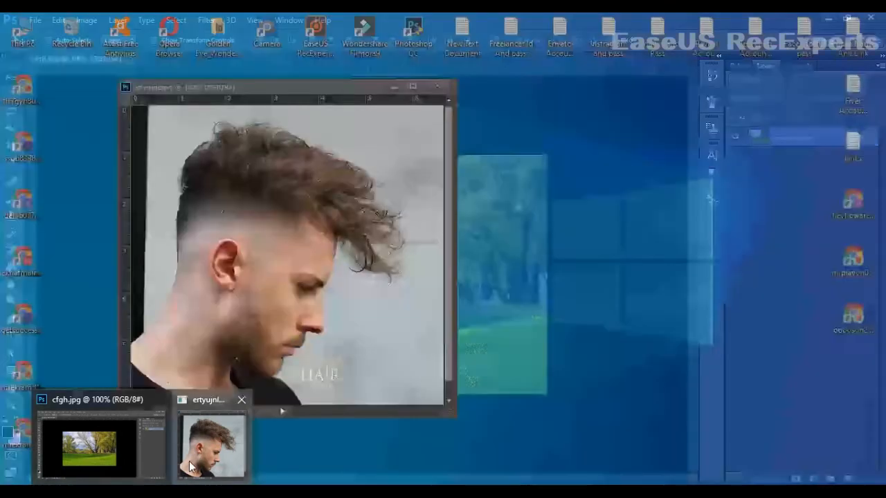
left_click(213, 445)
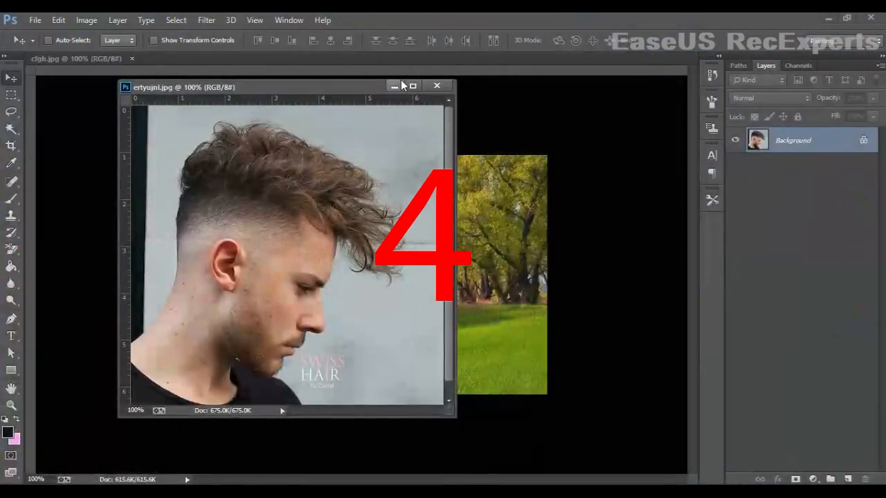
left_click_drag(365, 88, 335, 60)
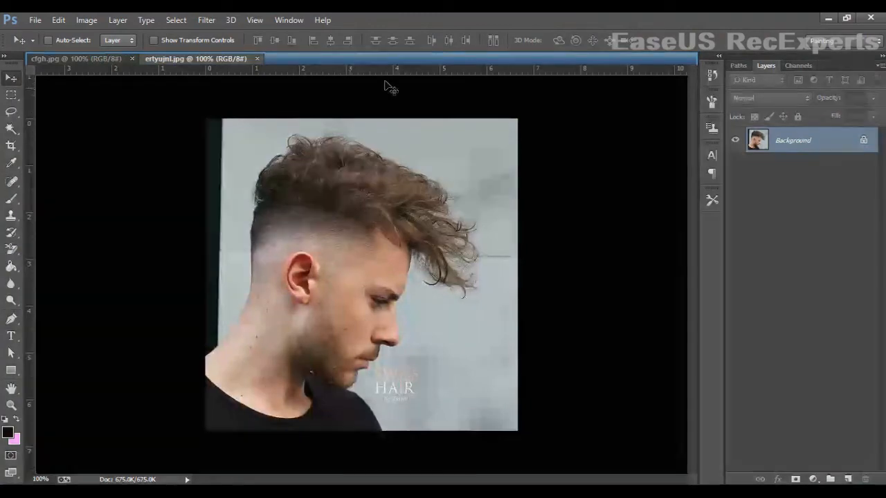
left_click(827, 18)
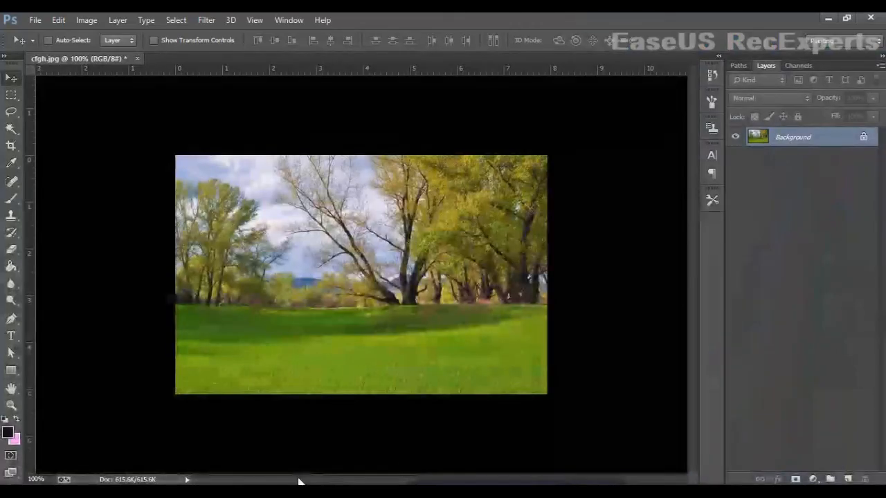
mouse_move(143, 493)
left_click(208, 468)
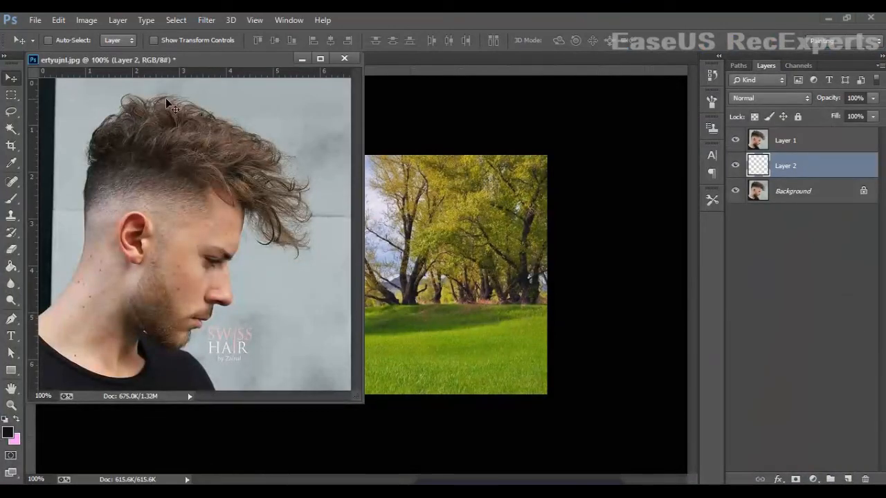
left_click_drag(182, 68, 294, 61)
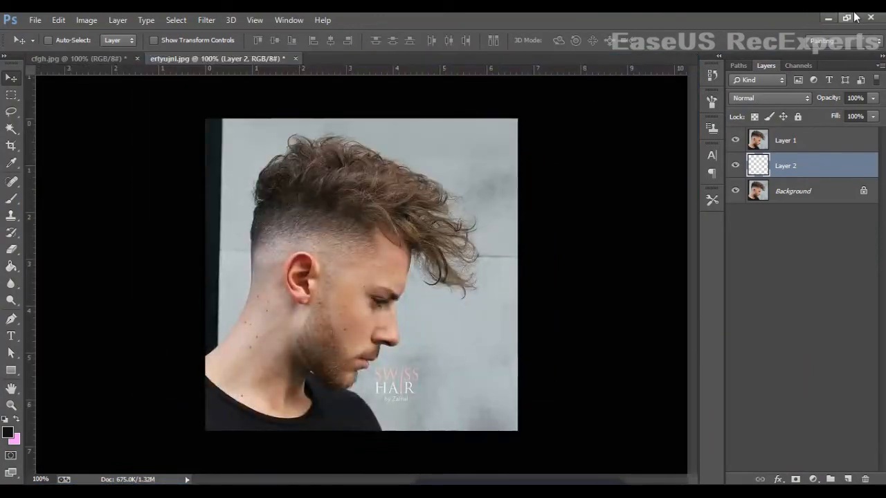
left_click(831, 17)
left_click(515, 493)
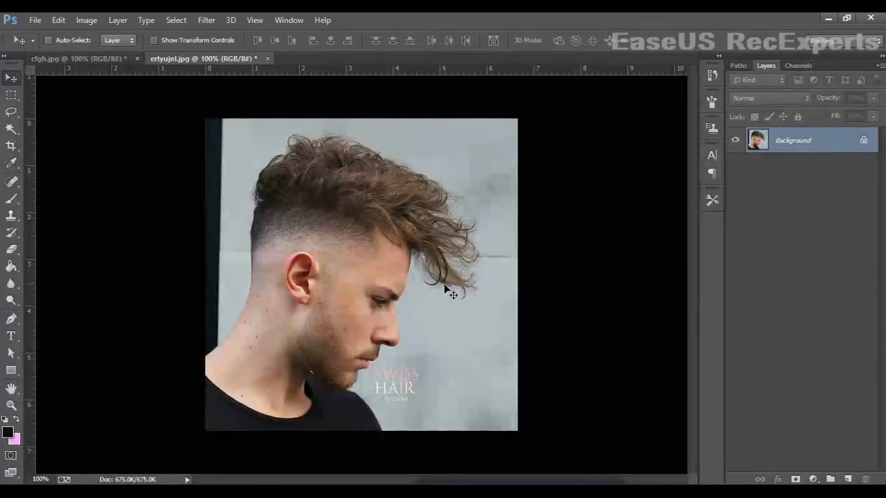
Step: Duplicate the portrait layer with a new pink-filled layer beneath the copy, and activate the Background Eraser
key("ctrl+j")
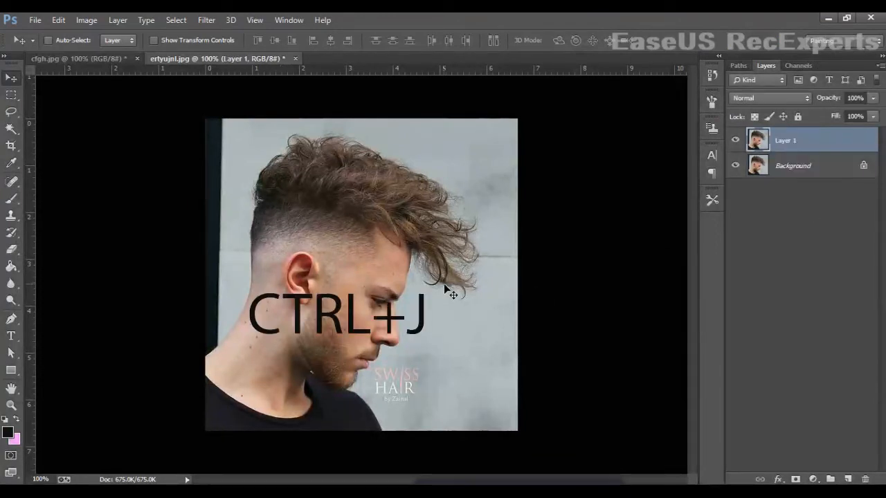
left_click(796, 167)
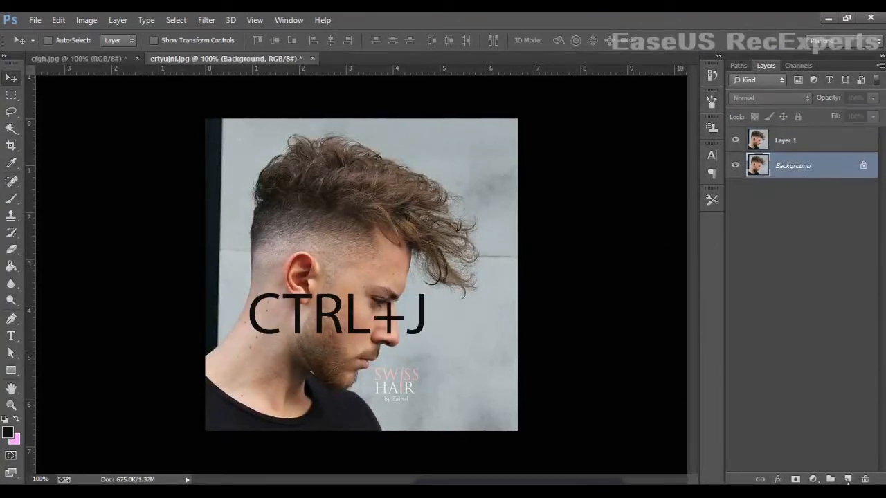
left_click(847, 479)
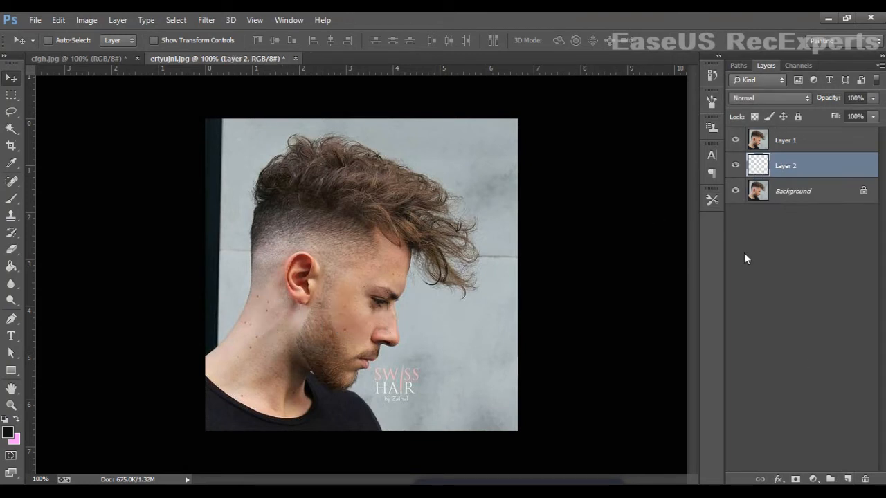
key("ctrl+BackSpace")
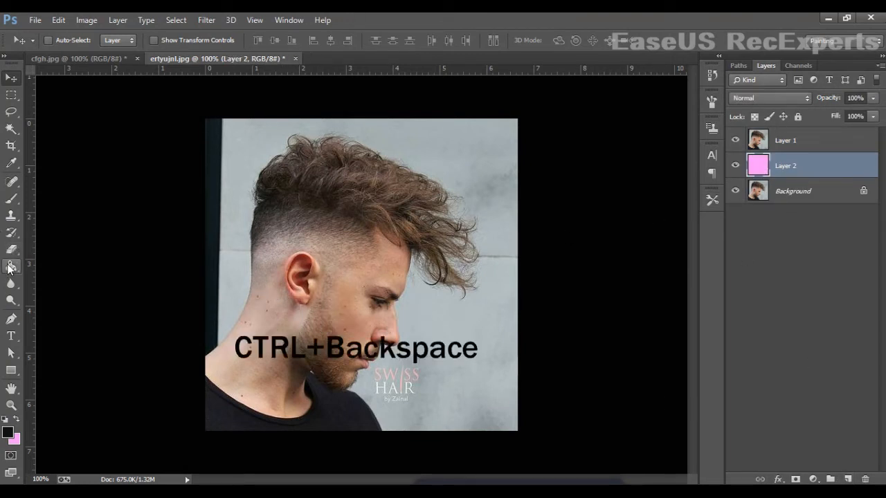
left_click_drag(11, 250, 51, 256)
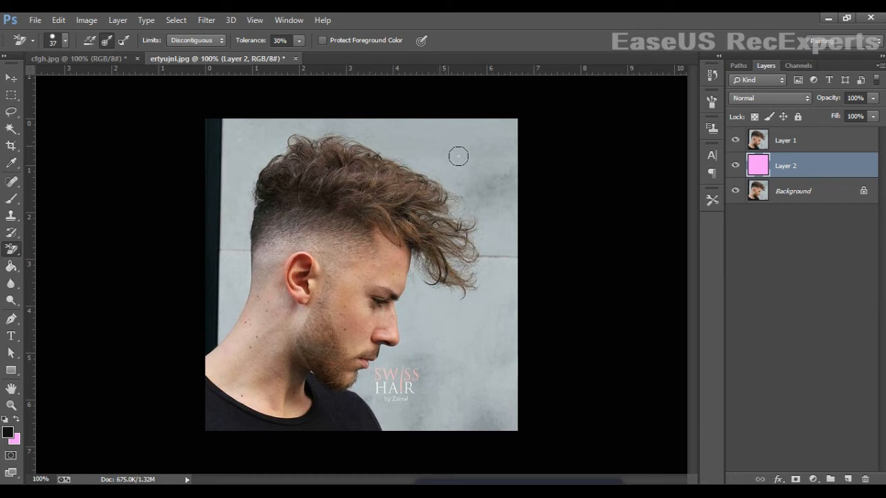
left_click(812, 144)
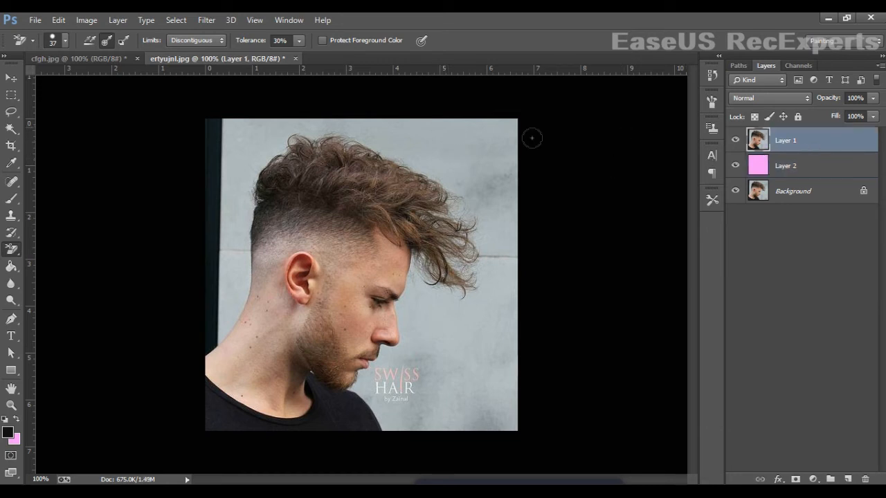
left_click_drag(462, 159, 470, 170)
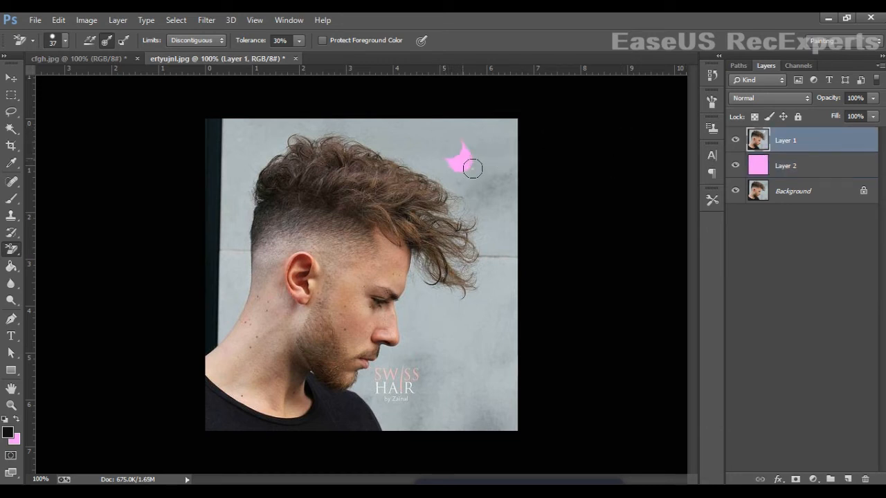
key("ctrl+alt+z")
key("ctrl+alt+z")
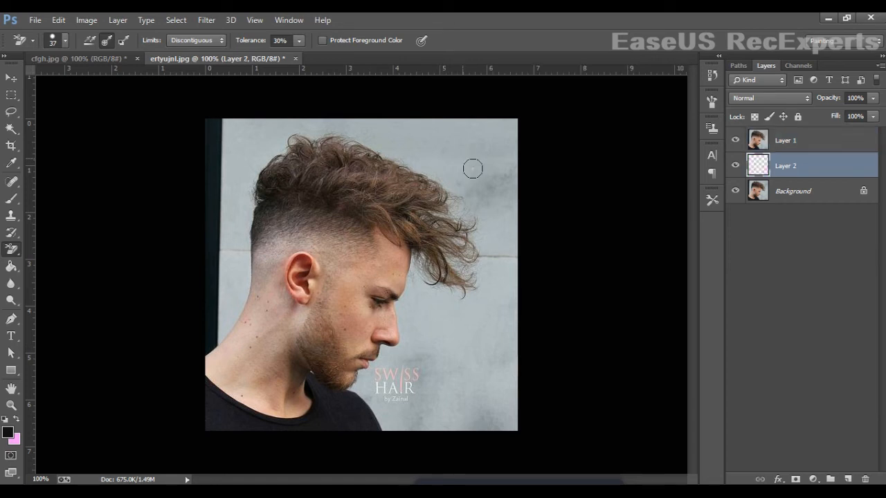
key("ctrl+shift+z")
key("ctrl+shift+z")
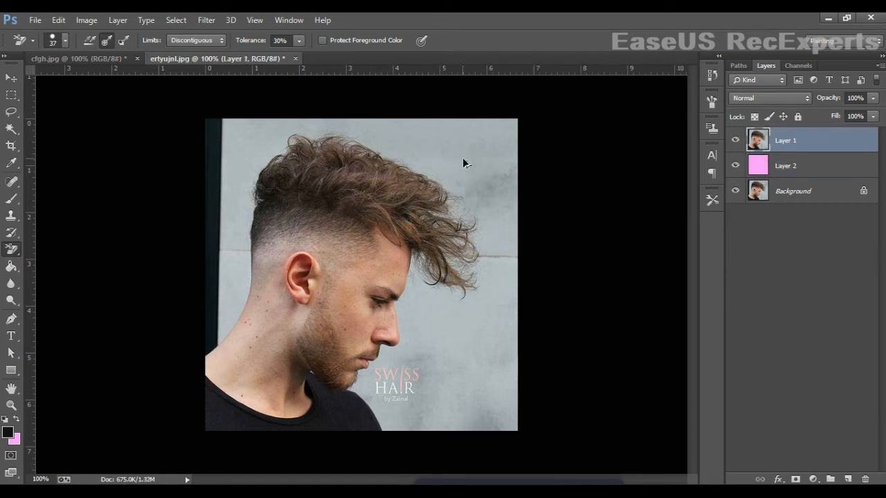
key("ctrl+alt+z")
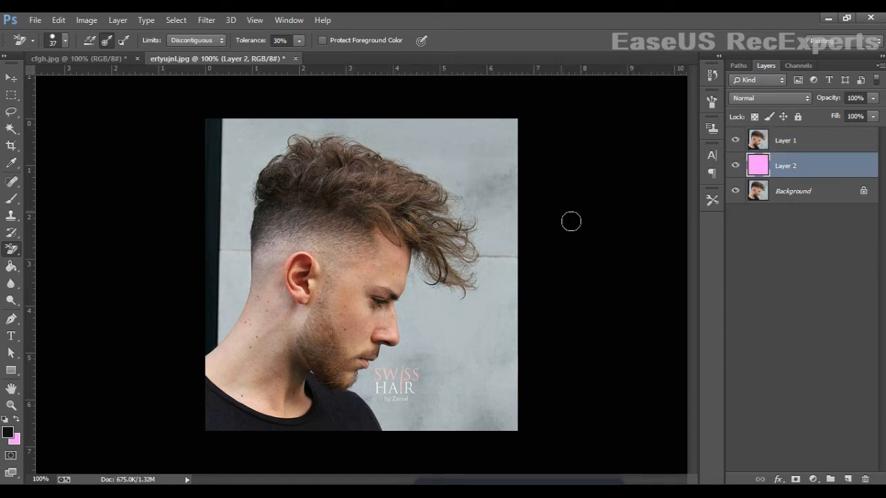
Step: Erase the grey wall around the head on Layer 1 using a 37 px Background Eraser at 30% tolerance
left_click(790, 148)
right_click(414, 164)
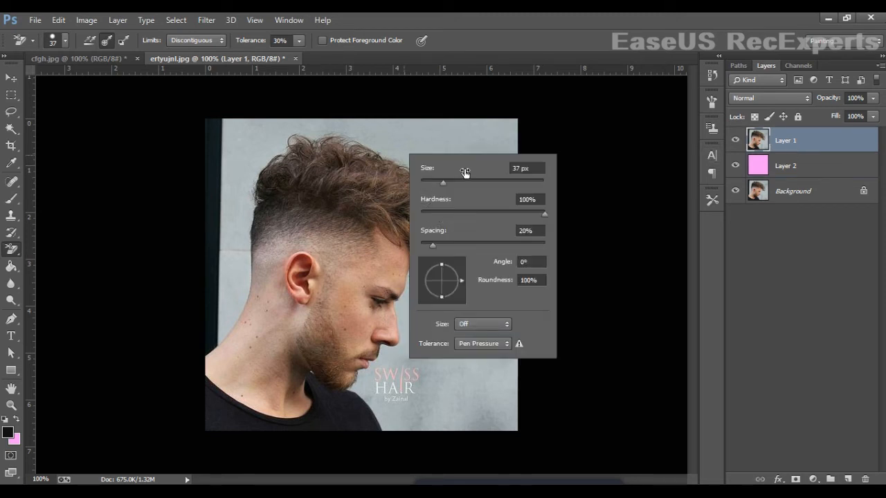
left_click(439, 146)
mouse_move(439, 146)
left_mouse_down()
mouse_move(439, 181)
mouse_move(380, 146)
mouse_move(394, 155)
mouse_move(405, 149)
mouse_move(392, 132)
mouse_move(474, 163)
mouse_move(430, 152)
mouse_move(481, 183)
mouse_move(522, 252)
mouse_move(528, 236)
mouse_move(512, 228)
mouse_move(496, 242)
mouse_move(461, 177)
mouse_move(494, 276)
mouse_move(478, 290)
mouse_move(510, 266)
mouse_move(533, 381)
mouse_move(526, 402)
mouse_move(521, 350)
mouse_move(508, 350)
mouse_move(502, 407)
mouse_move(479, 420)
mouse_move(456, 352)
mouse_move(435, 328)
mouse_move(429, 287)
mouse_move(419, 350)
mouse_move(415, 316)
mouse_move(416, 379)
mouse_move(407, 372)
mouse_move(400, 381)
mouse_move(391, 359)
mouse_move(394, 381)
mouse_move(367, 399)
mouse_move(394, 433)
left_mouse_up()
mouse_move(370, 399)
left_mouse_down()
mouse_move(390, 414)
mouse_move(423, 379)
mouse_move(425, 397)
mouse_move(444, 356)
mouse_move(452, 377)
mouse_move(471, 376)
mouse_move(409, 419)
mouse_move(450, 428)
mouse_move(439, 438)
mouse_move(488, 433)
left_mouse_up()
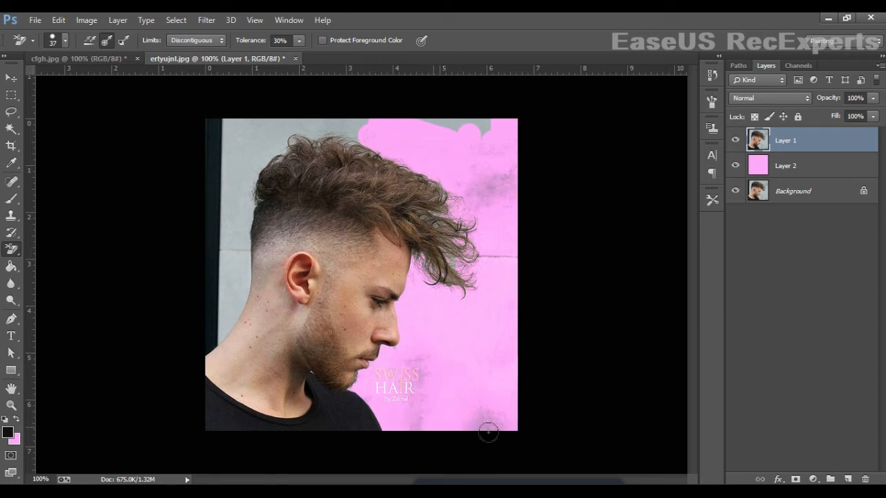
mouse_move(514, 231)
left_mouse_down()
mouse_move(487, 129)
mouse_move(355, 134)
mouse_move(480, 124)
mouse_move(337, 138)
mouse_move(205, 167)
mouse_move(254, 144)
mouse_move(243, 125)
mouse_move(294, 127)
mouse_move(257, 184)
mouse_move(289, 120)
mouse_move(273, 104)
mouse_move(252, 165)
mouse_move(246, 291)
mouse_move(219, 346)
left_mouse_up()
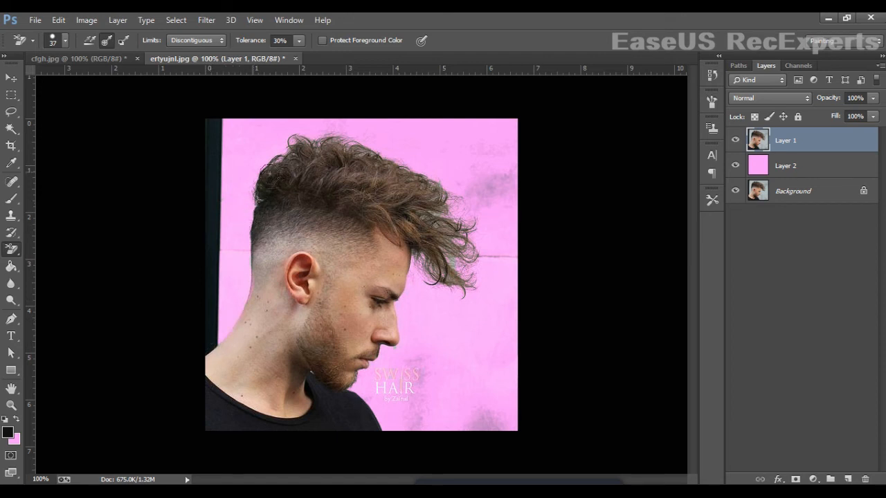
Step: Move the cut-out toward the canvas's lower-right corner and erase the dark vertical bar behind the neck
left_click_drag(201, 273, 204, 263)
key("v")
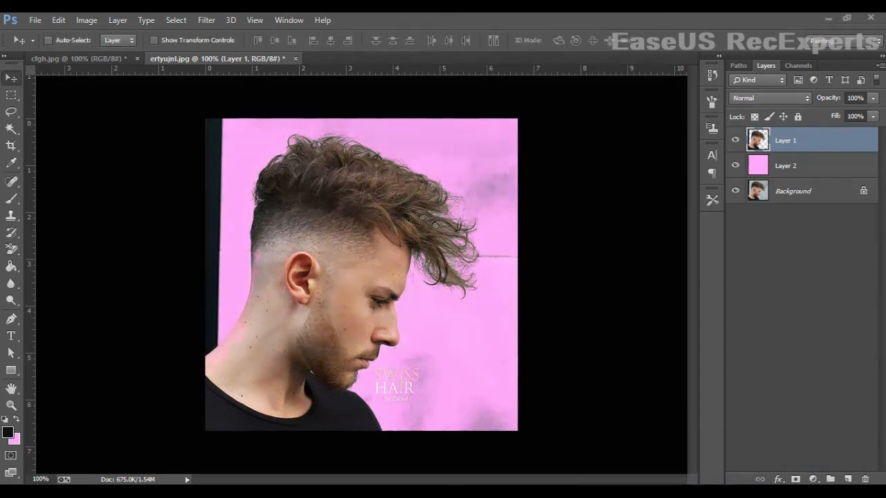
left_click_drag(288, 234, 319, 256)
left_click(20, 256)
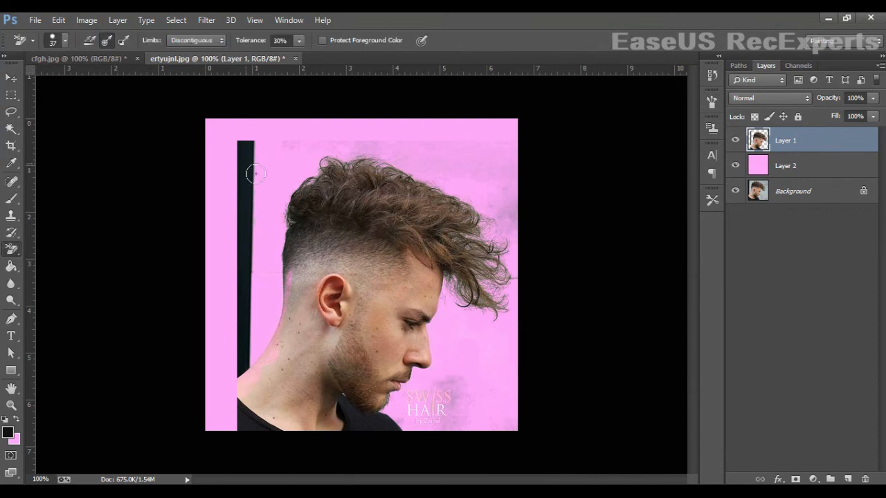
mouse_move(255, 174)
left_mouse_down()
mouse_move(245, 225)
mouse_move(267, 281)
mouse_move(244, 367)
left_mouse_up()
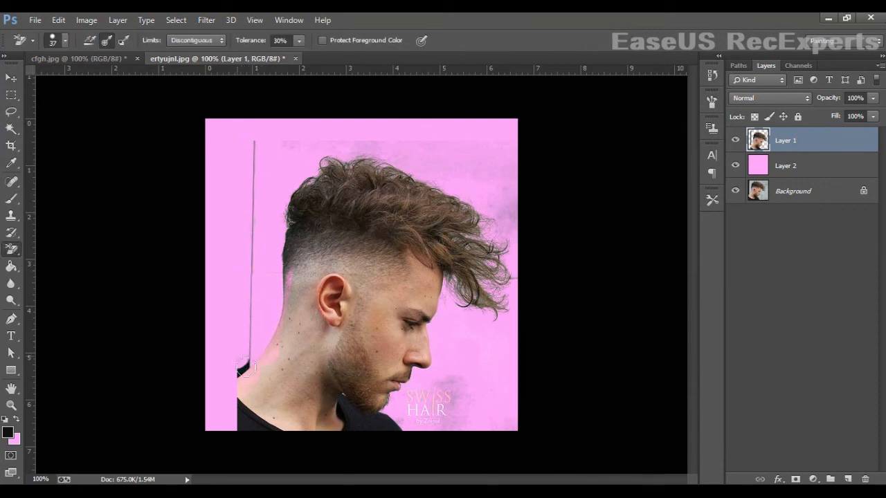
Step: Set the Background Eraser's brush to 22 px and the regular Eraser's brush to 13 px
right_click(256, 187)
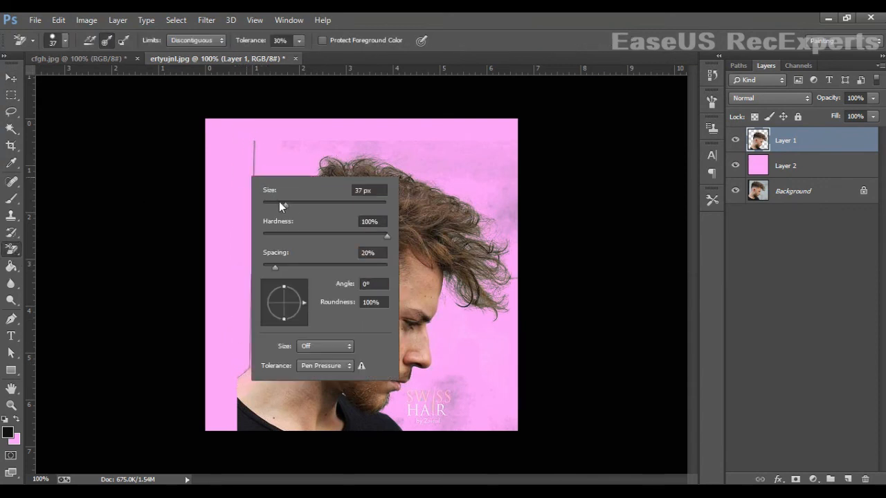
type("22")
key("Return")
key("shift+e")
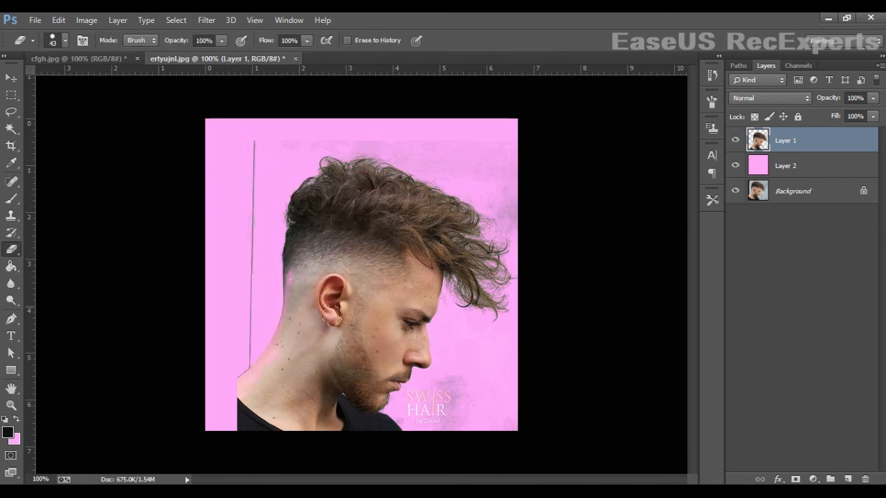
left_click_drag(300, 273, 310, 291)
right_click(251, 337)
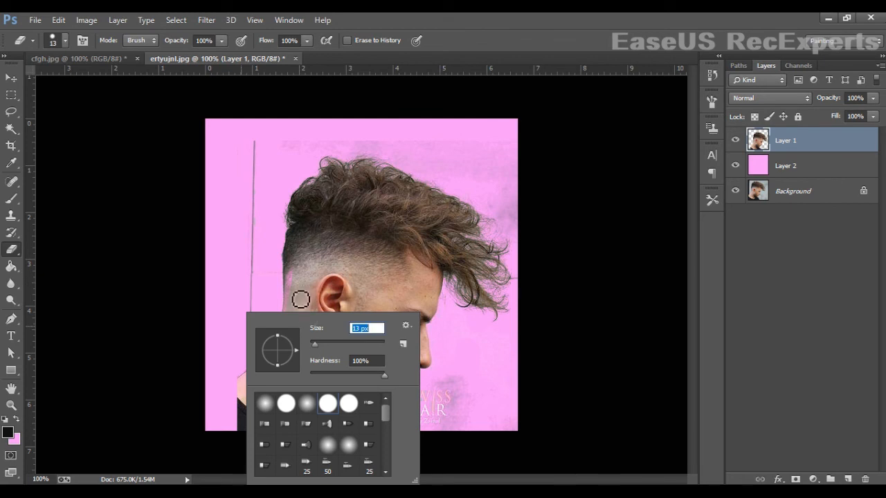
type("13")
key("Return")
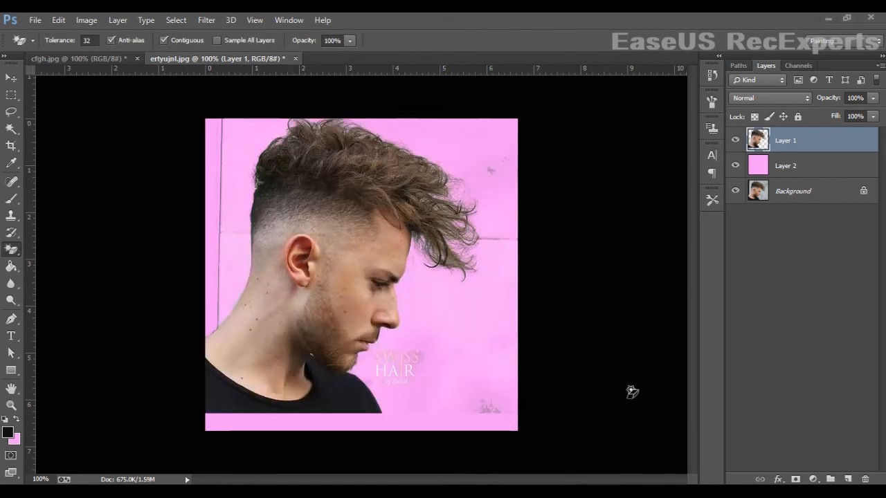
Step: Erase the remaining wall marks and watermark around the head and neck on Layer 1 using a 41 px regular Eraser
right_click(11, 249)
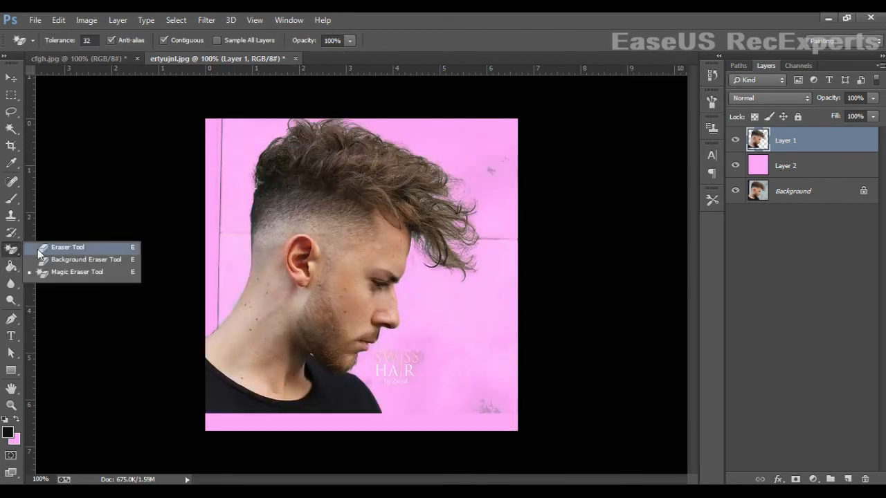
left_click(48, 248)
right_click(385, 302)
left_click(463, 330)
mouse_move(500, 260)
left_mouse_down()
mouse_move(526, 462)
mouse_move(446, 381)
left_mouse_up()
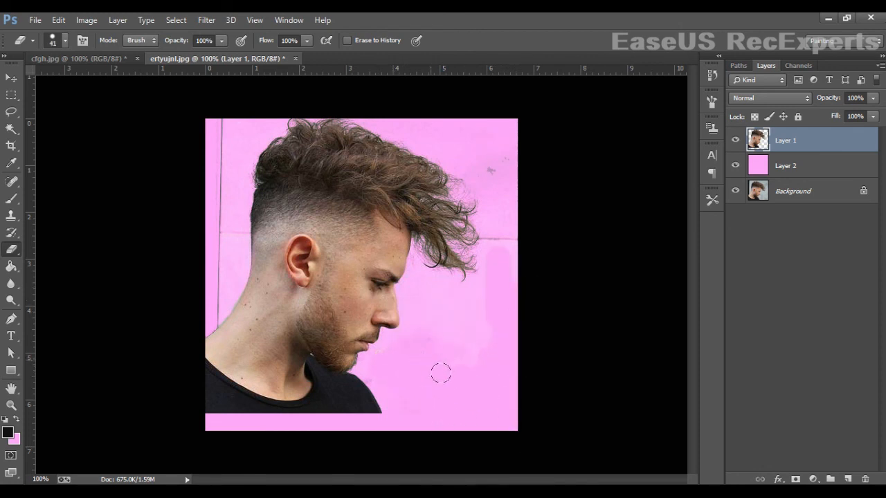
mouse_move(383, 379)
left_mouse_down()
mouse_move(415, 375)
mouse_move(441, 305)
mouse_move(473, 326)
mouse_move(493, 385)
mouse_move(479, 313)
mouse_move(493, 310)
mouse_move(499, 167)
left_mouse_up()
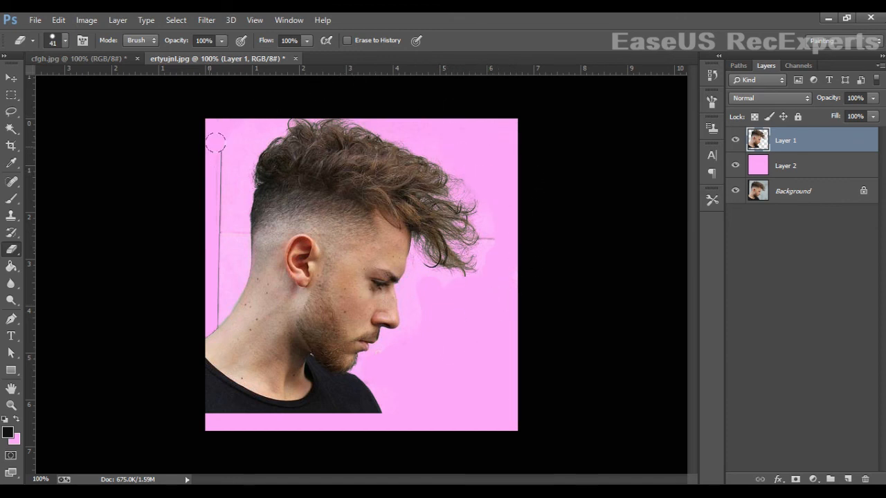
left_click_drag(216, 250, 223, 306)
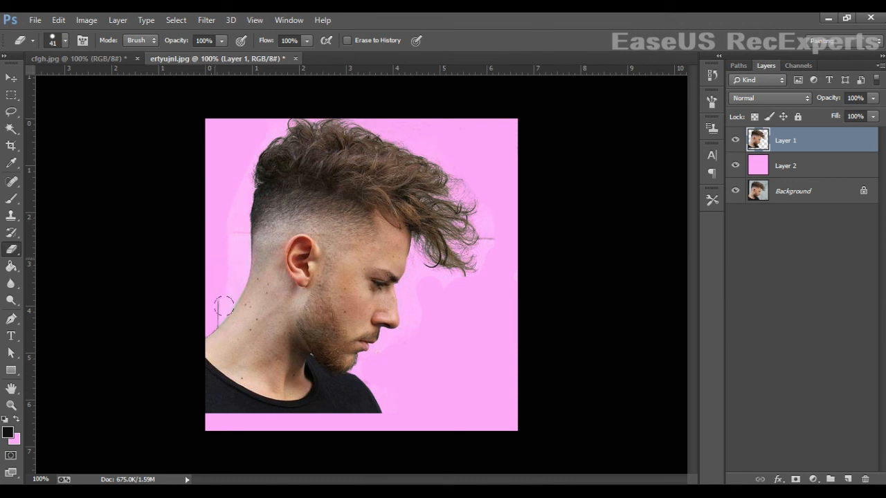
left_click_drag(238, 273, 242, 282)
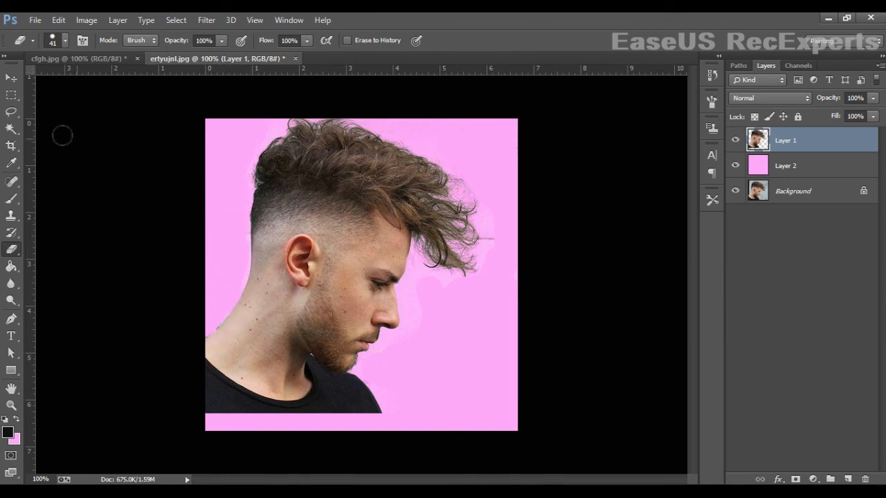
Step: Reposition the cut-out over the pink layer to check its edges, ending toward the canvas's upper-left corner
key("v")
mouse_move(313, 264)
left_mouse_down()
mouse_move(334, 322)
mouse_move(335, 295)
mouse_move(300, 305)
mouse_move(335, 313)
left_mouse_up()
key("e")
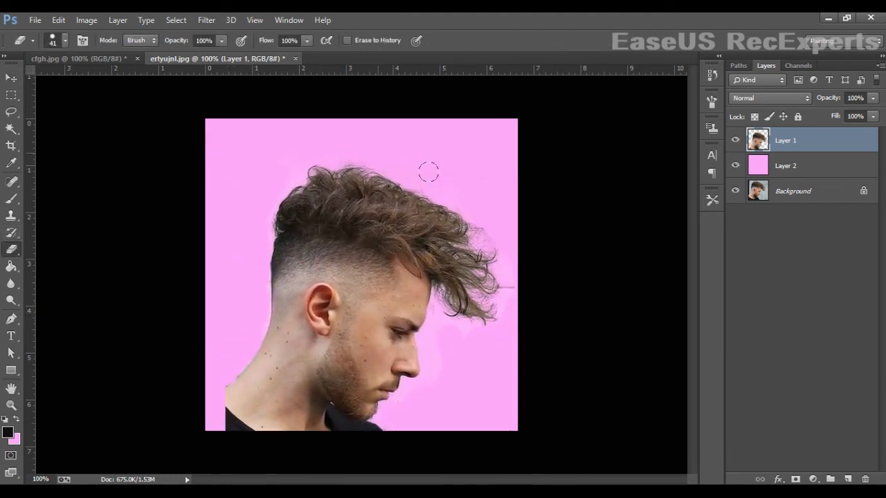
key("v")
mouse_move(374, 285)
left_mouse_down()
mouse_move(321, 206)
mouse_move(317, 224)
left_mouse_up()
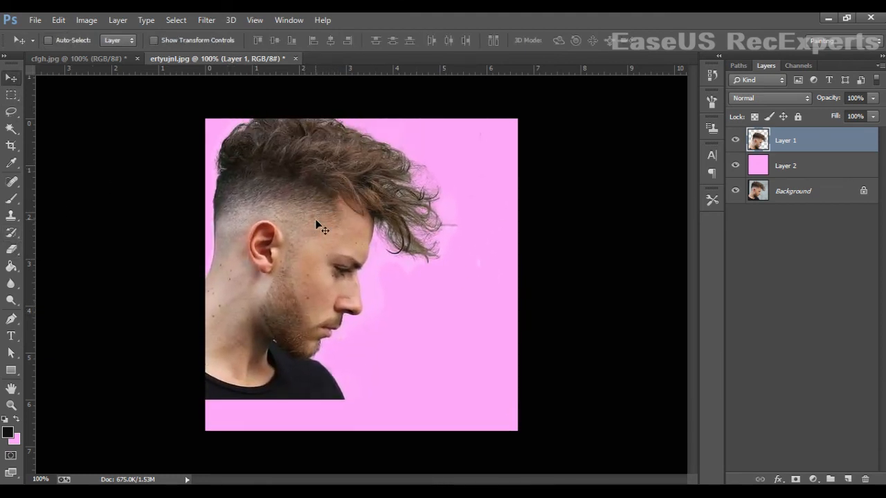
Step: Set the Eraser's brush to 17 px and erase leftover traces on the pink area beside the face and hair tips
key("e")
right_click(487, 275)
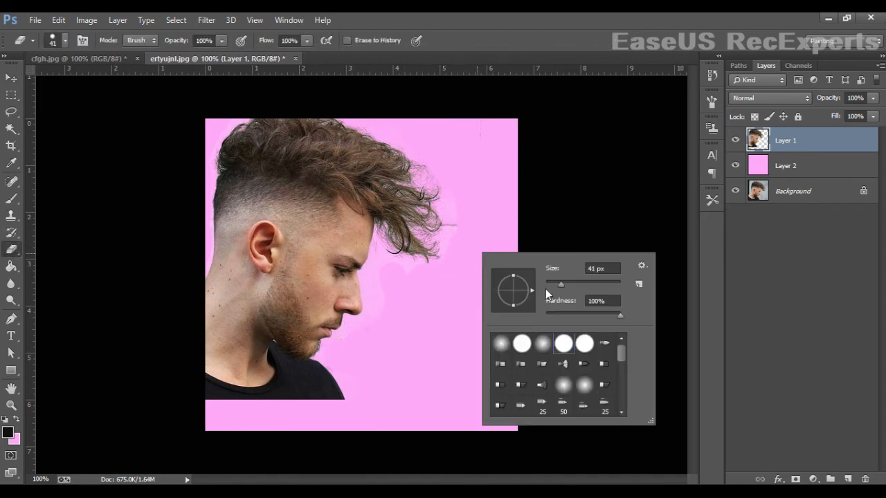
left_click(551, 286)
left_click(498, 248)
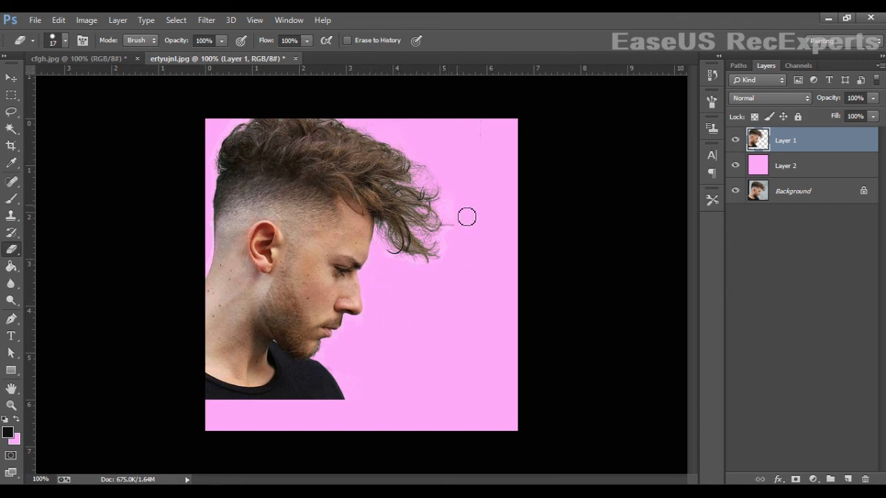
Step: Move a copy of the Layer 1 cut-out into the cfgh.jpg landscape document
left_click(12, 82)
mouse_move(249, 191)
left_mouse_down()
mouse_move(208, 135)
mouse_move(121, 59)
mouse_move(292, 283)
mouse_move(270, 290)
mouse_move(301, 296)
left_mouse_up()
key("e")
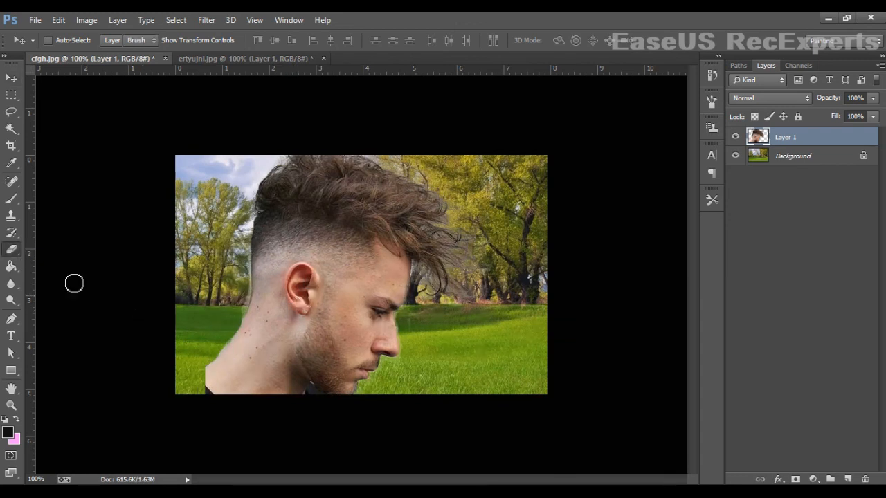
Step: Scale the cut-out proportionally to 73.13% with Free Transform and place it in the landscape's lower-left corner
left_click(9, 83)
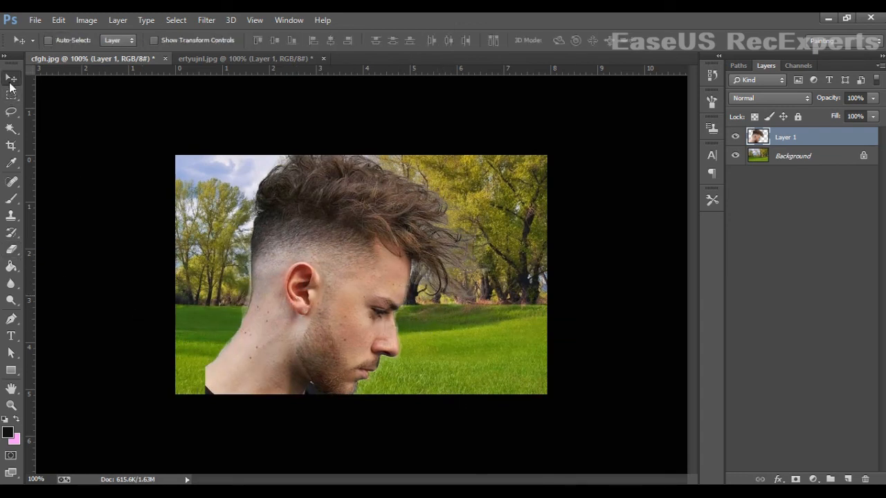
key("ctrl+t")
left_click_drag(518, 129, 432, 211)
left_click_drag(360, 284, 328, 249)
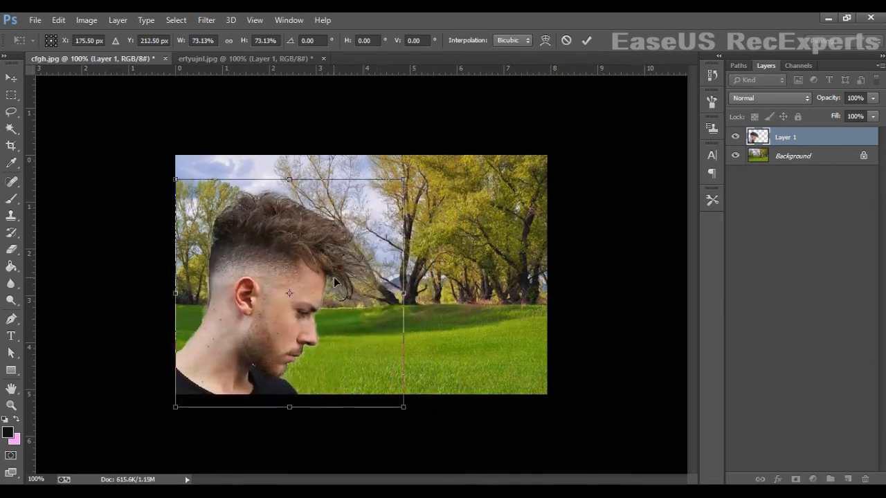